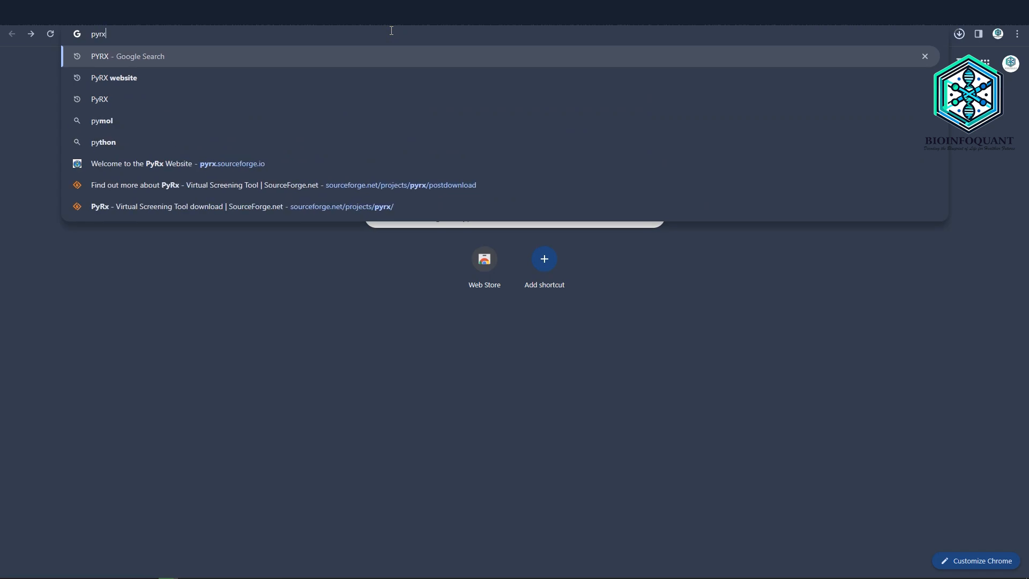
Search Google for PyRx, open the PyRx website, choose the free version and download it from SourceForge.
{"action": "key", "text": "Return"}
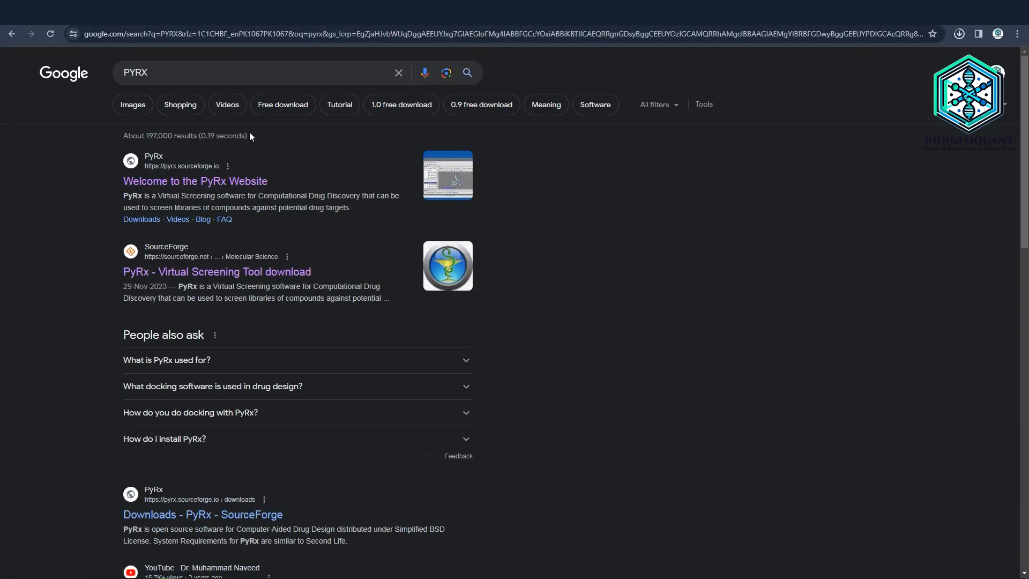
{"action": "left_click", "coordinate": [265, 181]}
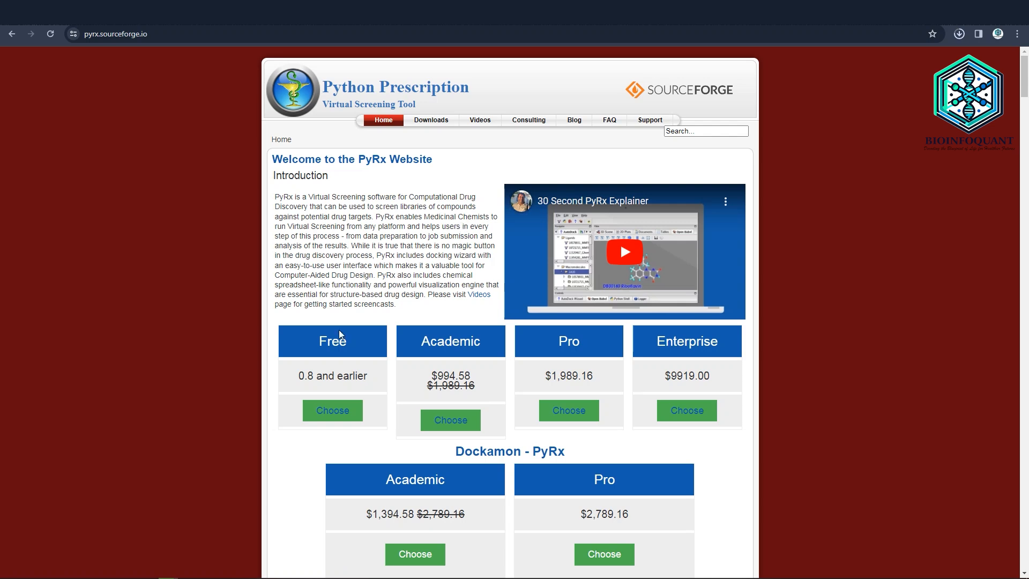
{"action": "left_click", "coordinate": [331, 416]}
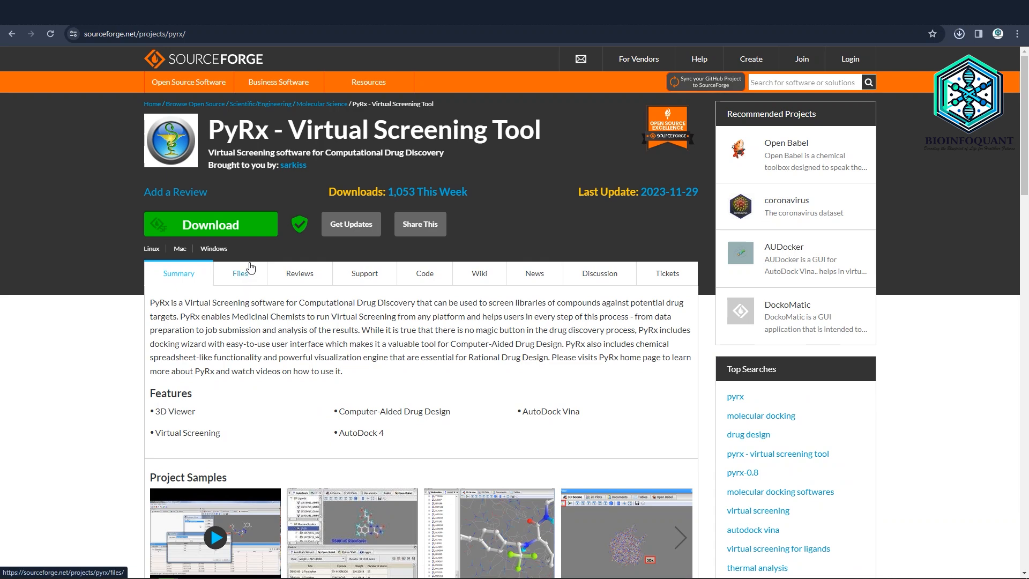
{"action": "left_click", "coordinate": [232, 231]}
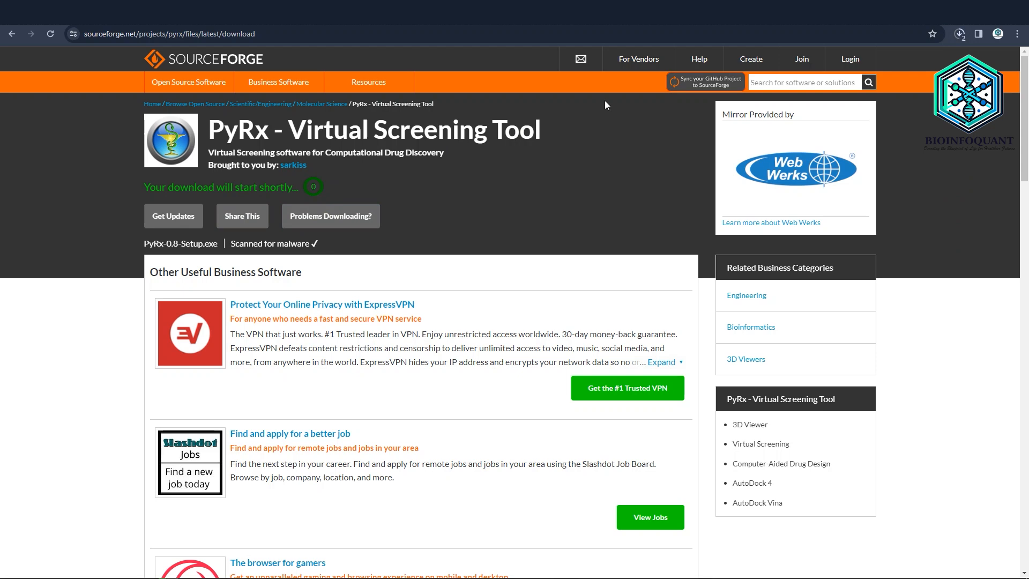
Pause and cancel the duplicate download PyRx-0.8-Setup (1).exe.
{"action": "left_click", "coordinate": [955, 39]}
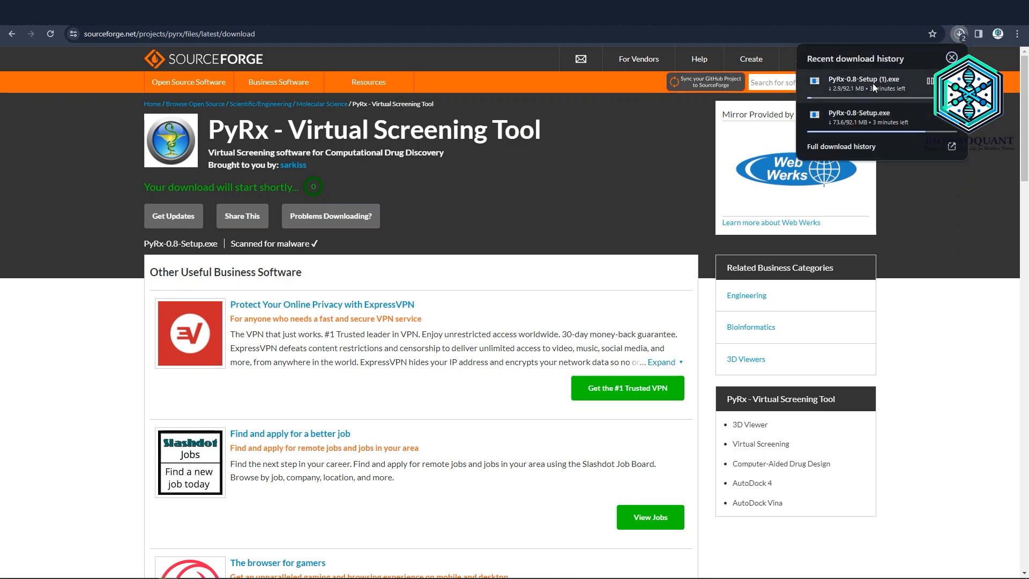
{"action": "left_click", "coordinate": [930, 85]}
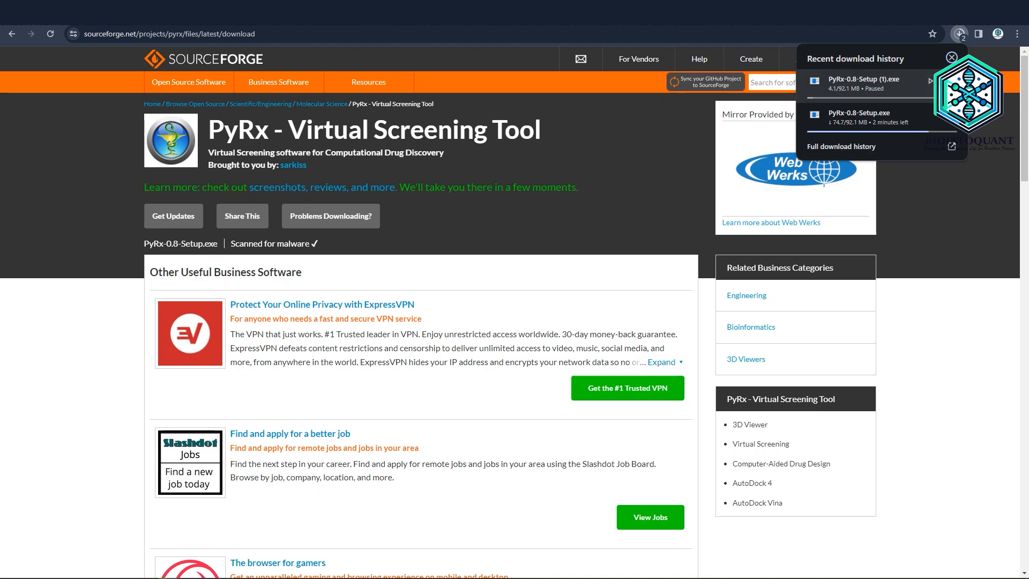
{"action": "left_click", "coordinate": [946, 85]}
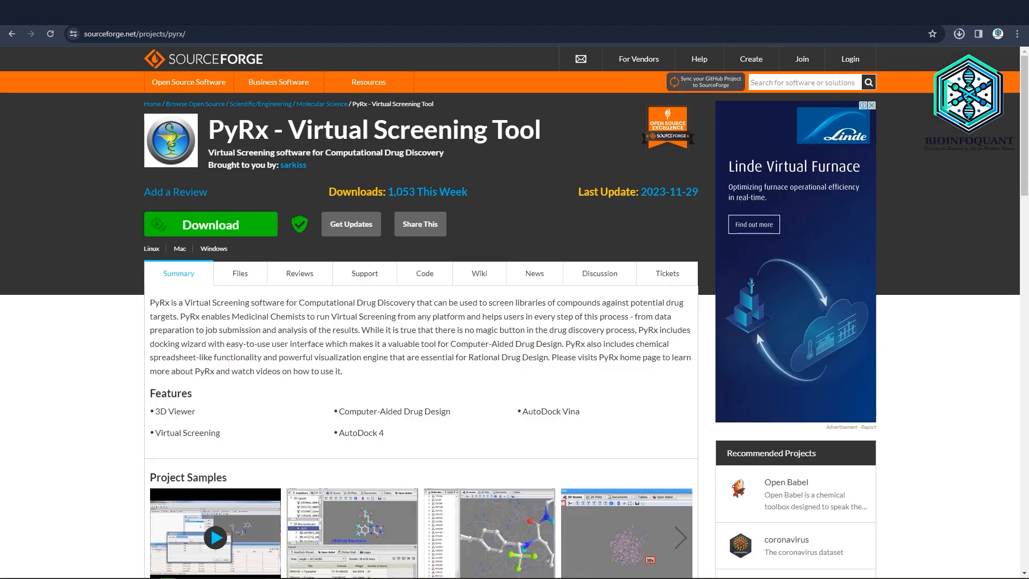
Launch PyRx in a maximized window and view its Python Shell before returning to the Vina Wizard.
{"action": "key", "text": "super"}
{"action": "type", "text": "pyrx"}
{"action": "key", "text": "Return"}
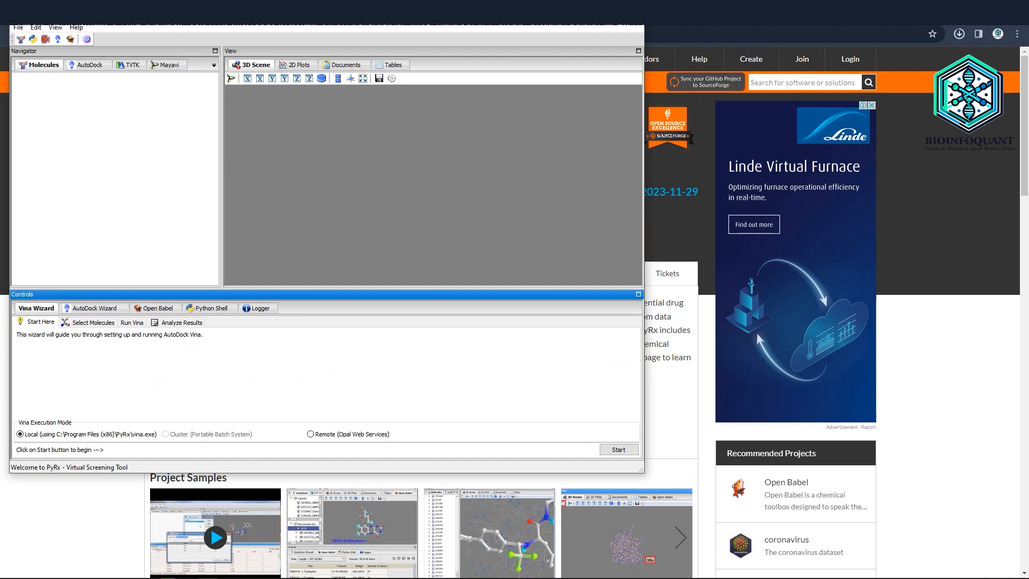
{"action": "key", "text": "super+Up"}
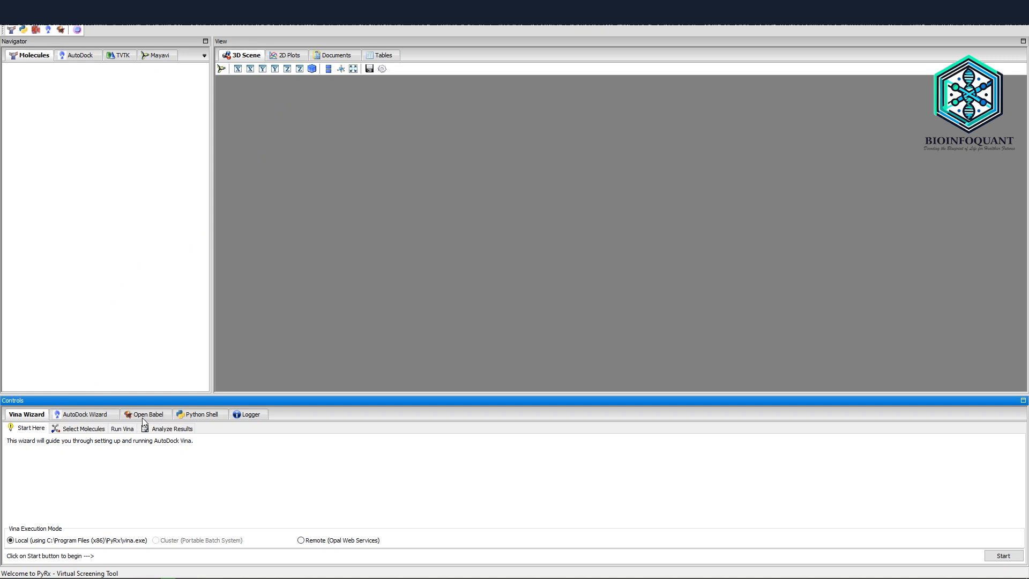
{"action": "left_click", "coordinate": [206, 415]}
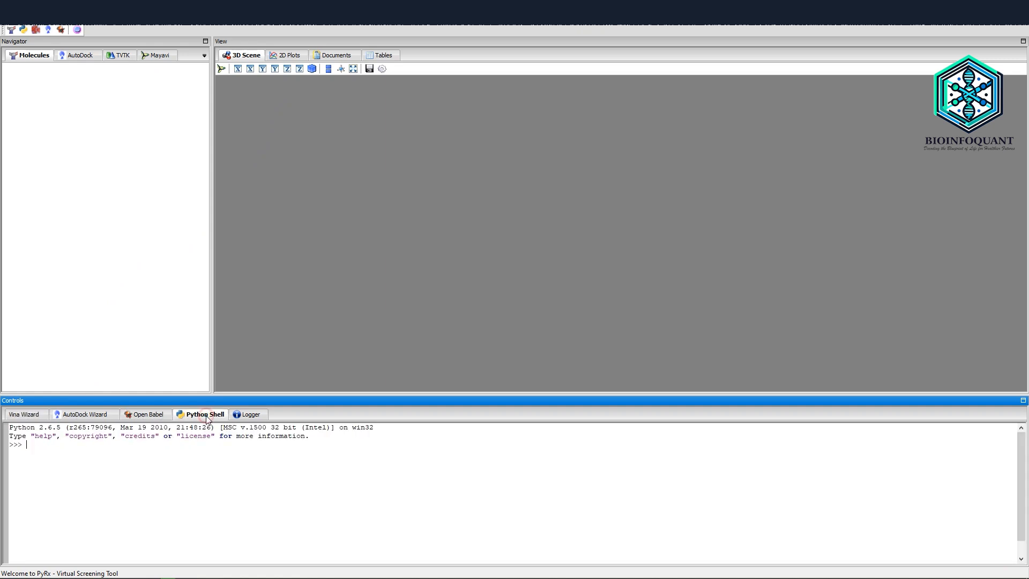
{"action": "left_click", "coordinate": [23, 417]}
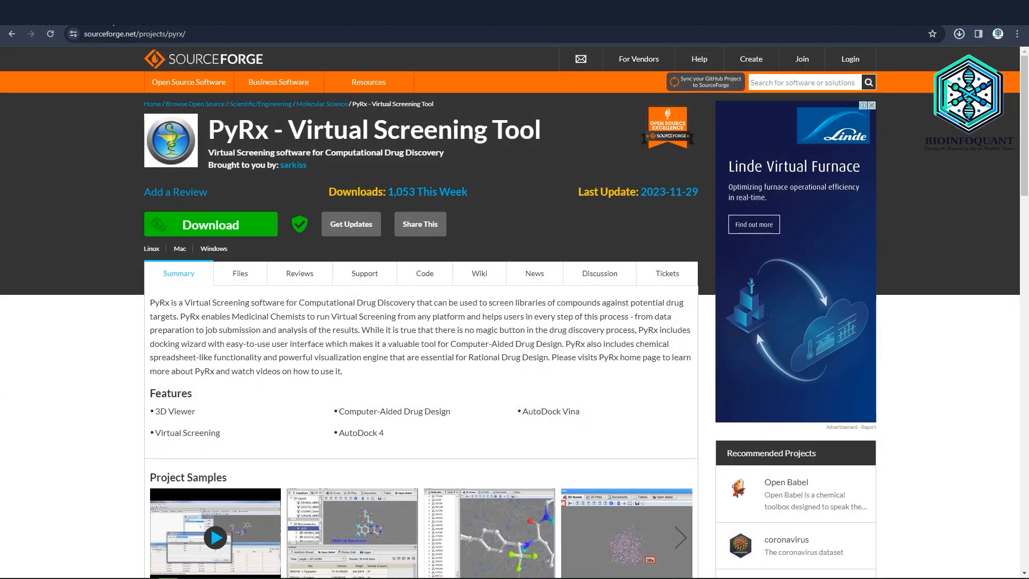
Back in Chrome, search Google for "pdb databank" in a new tab and open the RCSB PDB homepage.
{"action": "key", "text": "ctrl+t"}
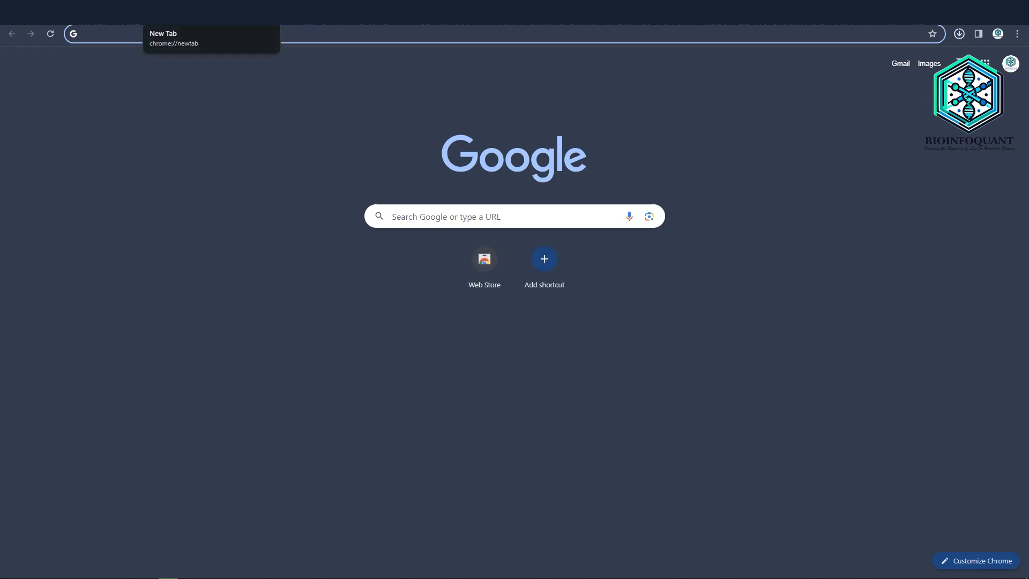
{"action": "type", "text": "pdb databank"}
{"action": "key", "text": "Return"}
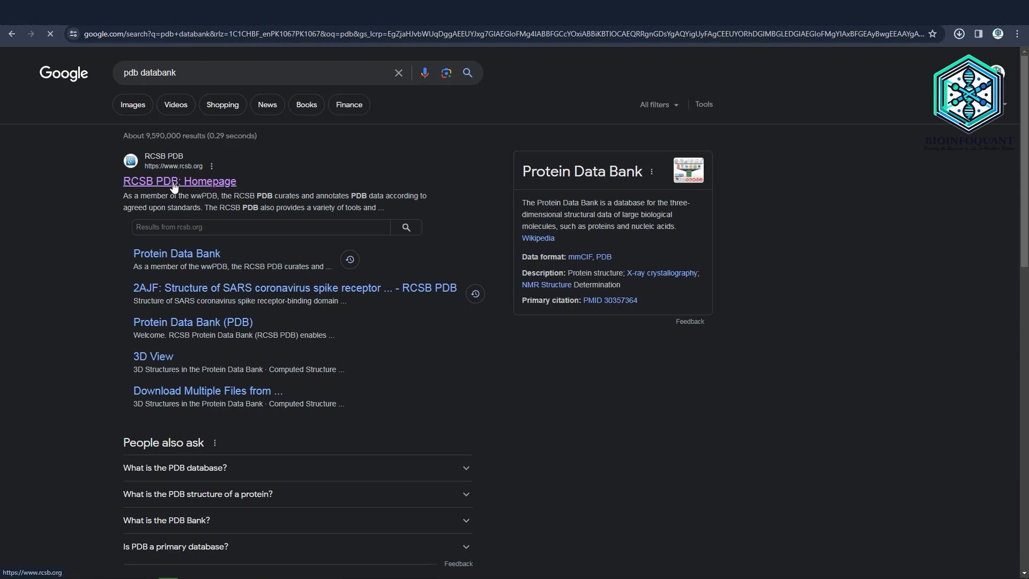
{"action": "left_click", "coordinate": [171, 184]}
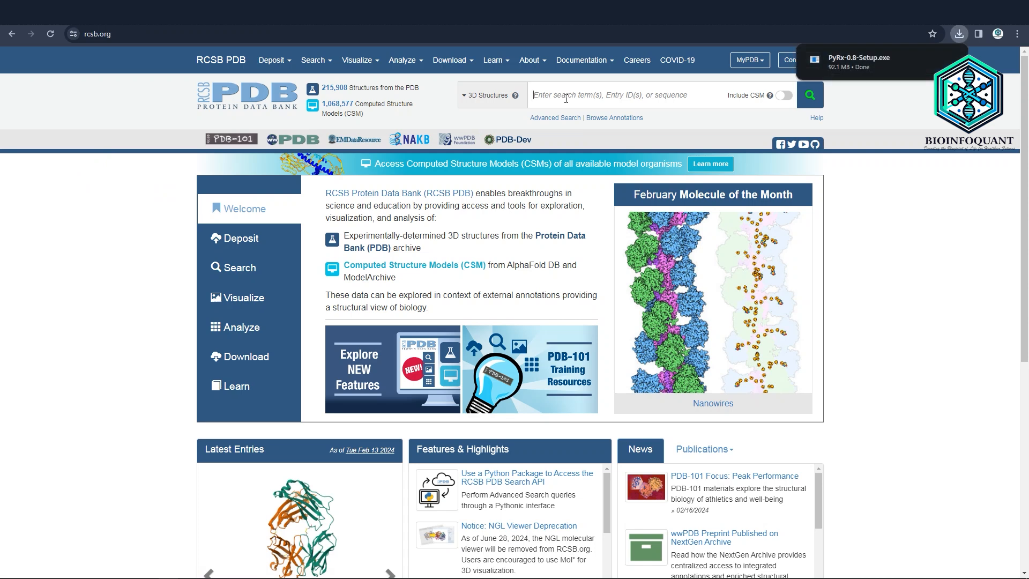
Search the Protein Data Bank for "histoen h3" and look through the listed structures and refinement filters.
{"action": "left_click", "coordinate": [566, 94]}
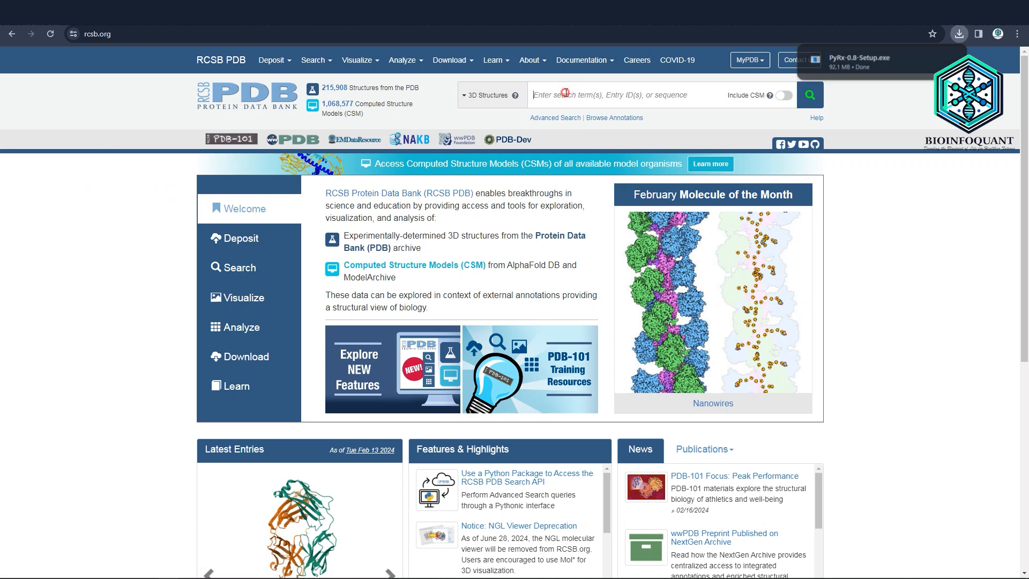
{"action": "type", "text": "h"}
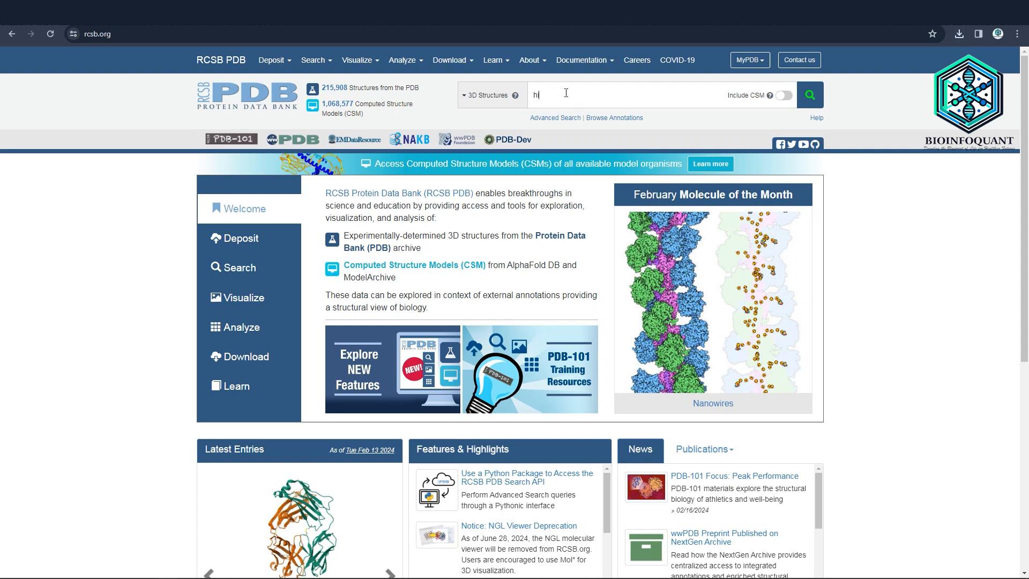
{"action": "type", "text": "istoen h3"}
{"action": "key", "text": "Return"}
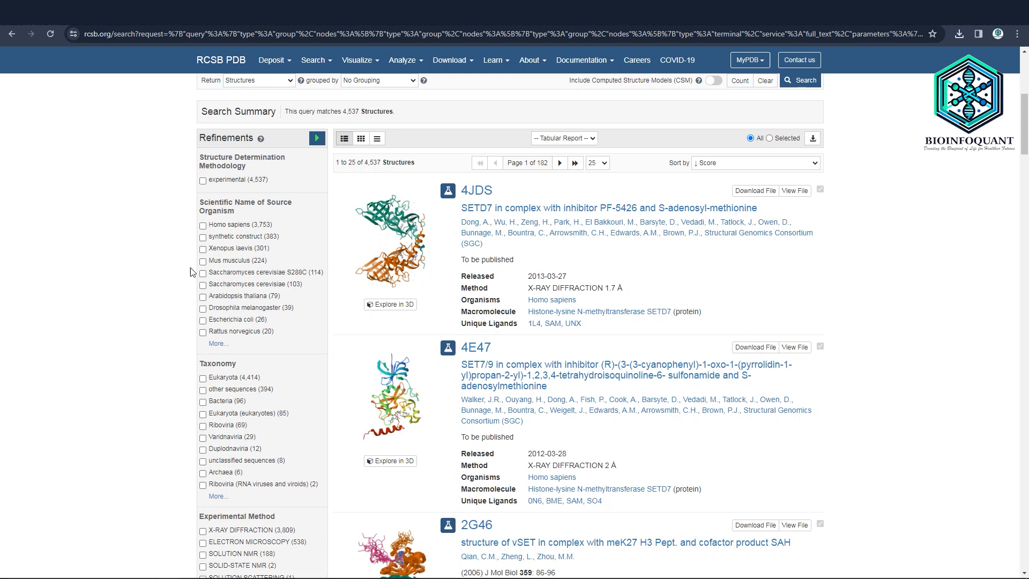
{"action": "scroll", "coordinate": [112, 282], "scroll_direction": "down", "scroll_amount": 3}
{"action": "scroll", "coordinate": [112, 282], "scroll_direction": "down", "scroll_amount": 10}
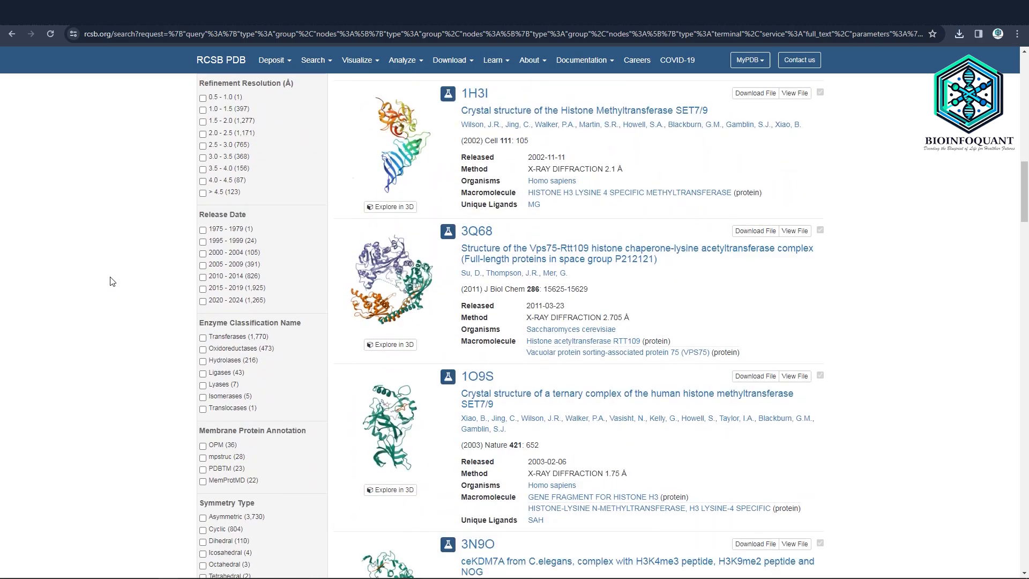
{"action": "scroll", "coordinate": [112, 282], "scroll_direction": "down", "scroll_amount": 2}
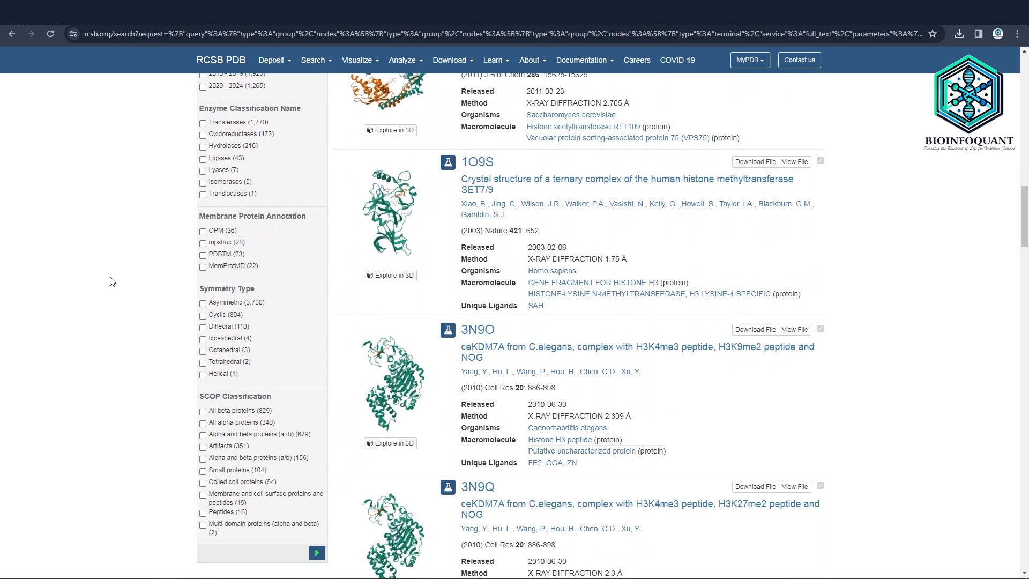
{"action": "scroll", "coordinate": [116, 281], "scroll_direction": "up", "scroll_amount": 10}
{"action": "scroll", "coordinate": [115, 280], "scroll_direction": "up", "scroll_amount": 10}
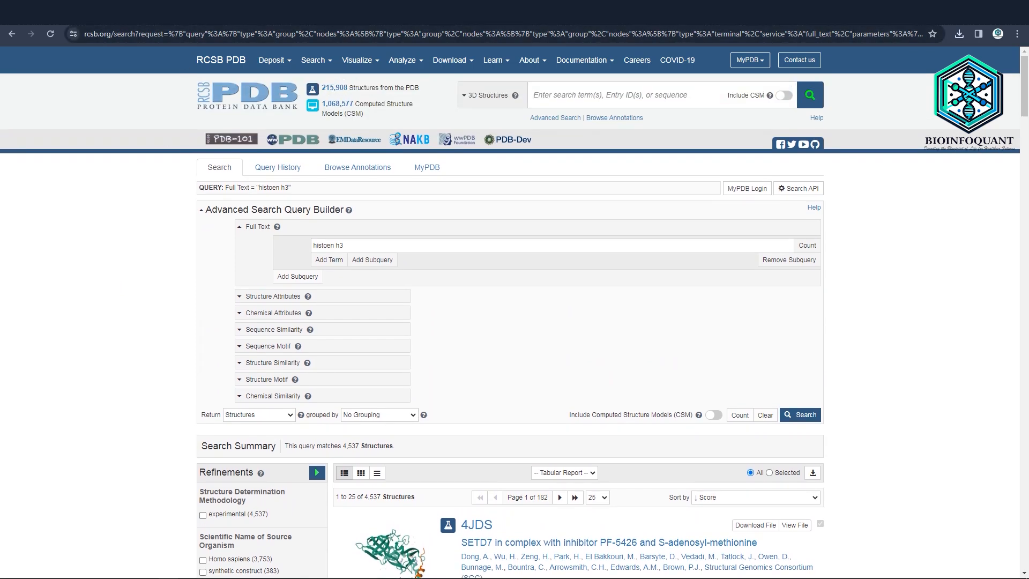
Search Google for "alphafold protein structure database" in a new tab and open the AlphaFold database site.
{"action": "key", "text": "ctrl+t"}
{"action": "type", "text": "a"}
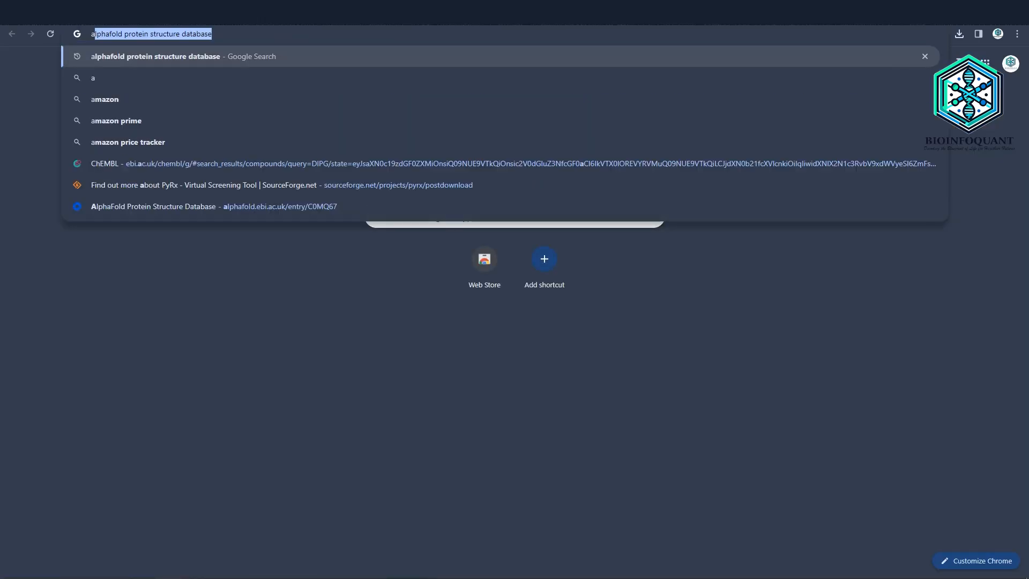
{"action": "type", "text": "lphafl"}
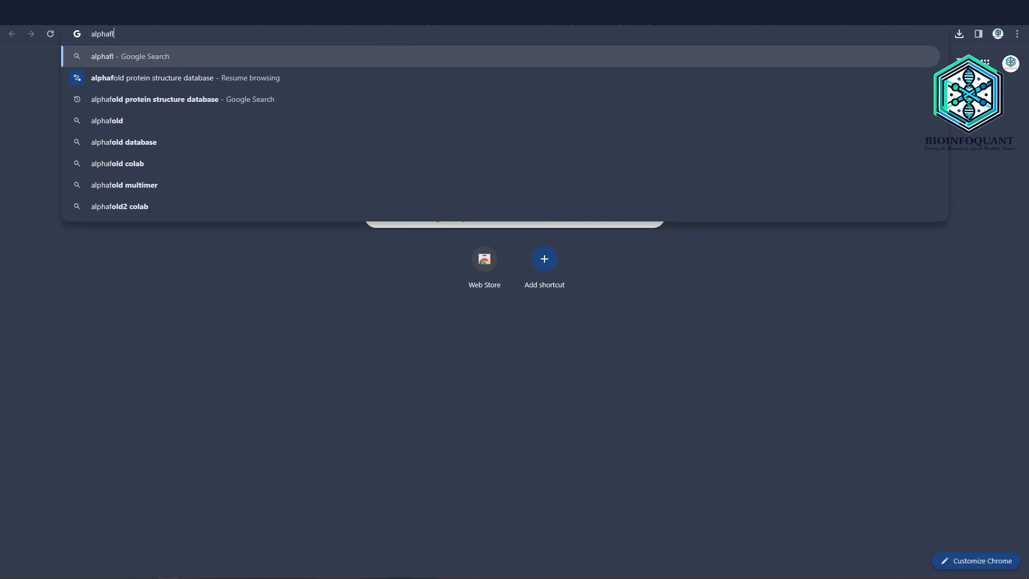
{"action": "key", "text": "BackSpace"}
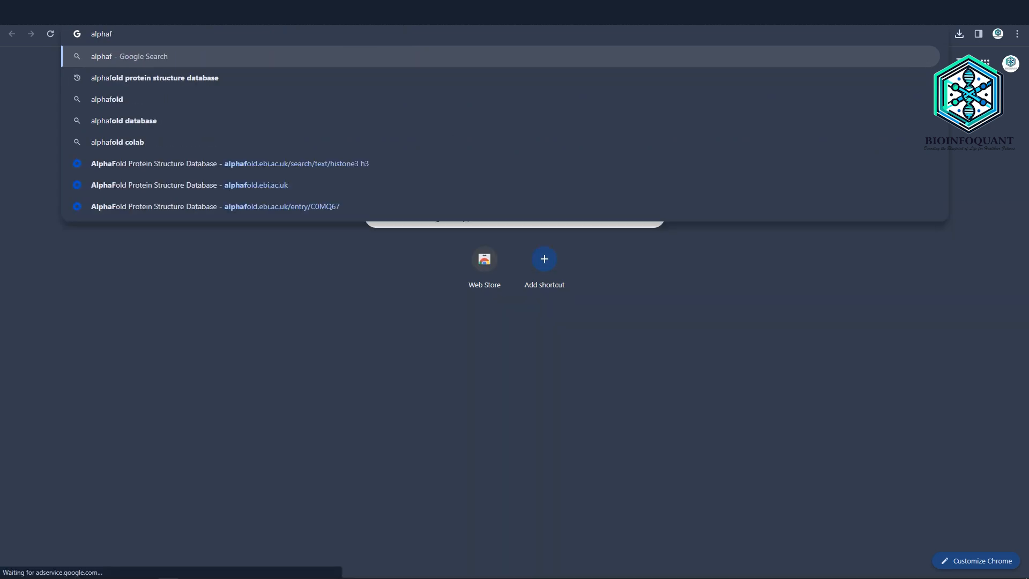
{"action": "key", "text": "Down"}
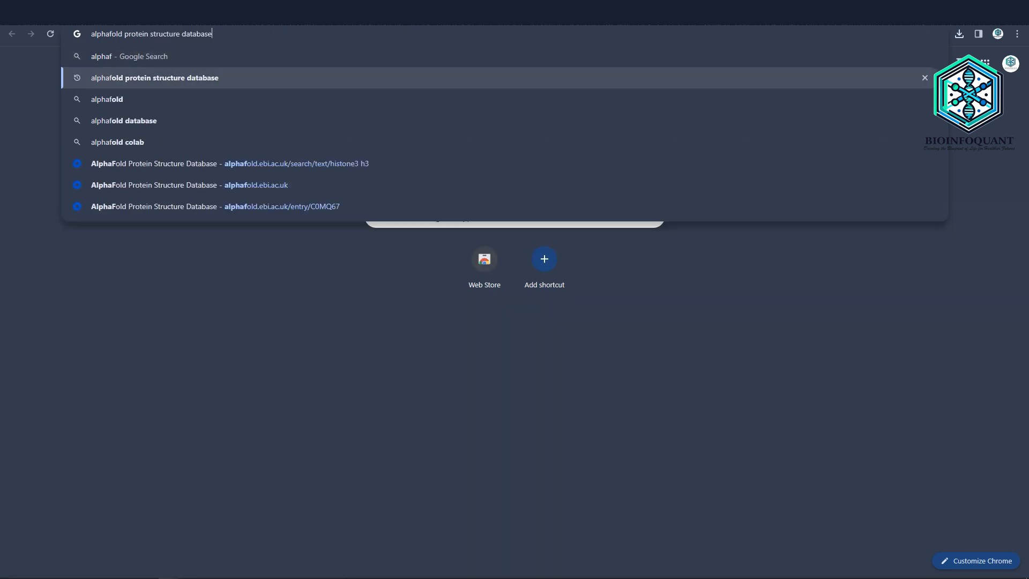
{"action": "key", "text": "Return"}
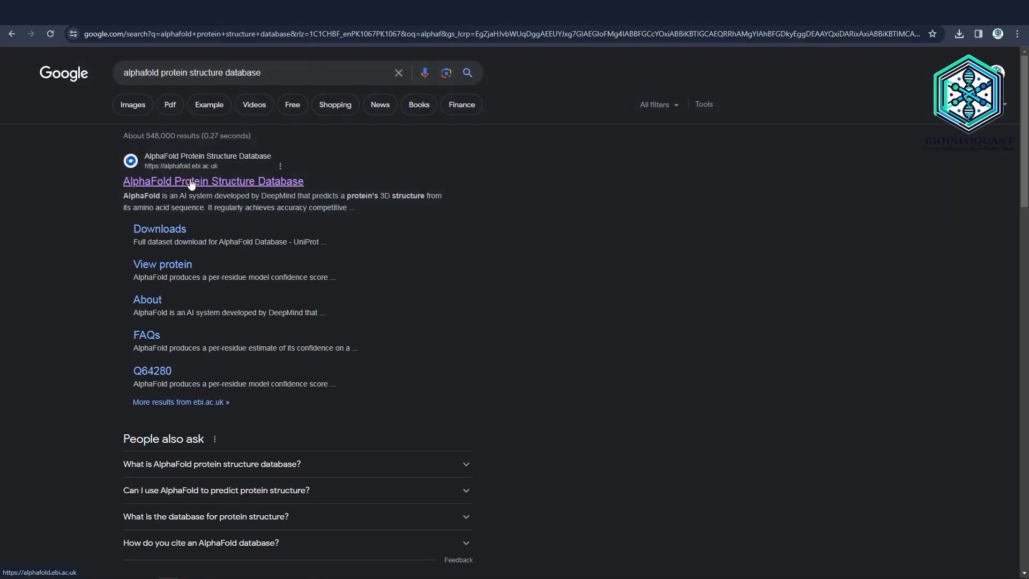
{"action": "left_click", "coordinate": [192, 182]}
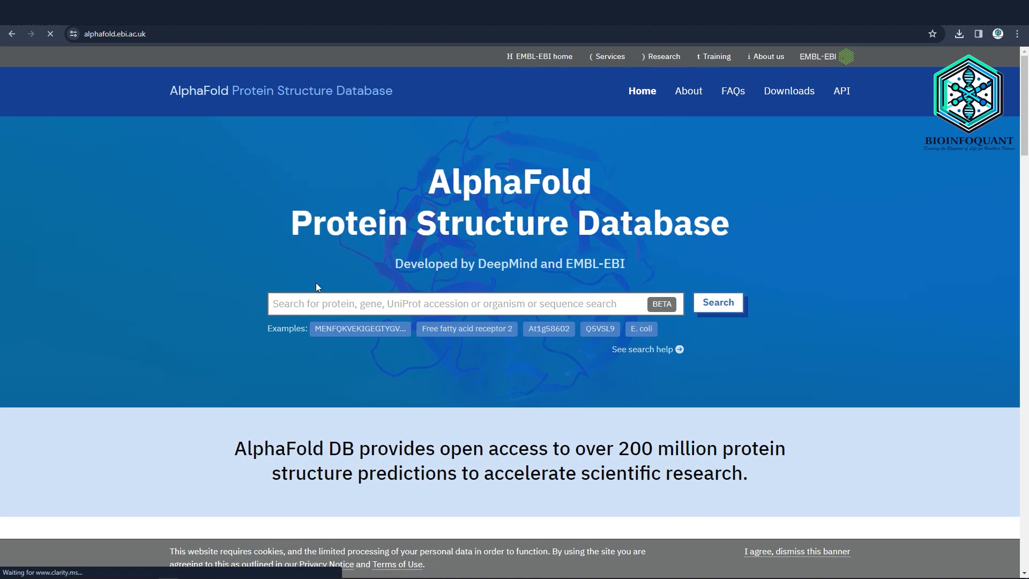
Search the AlphaFold database for "histone h3" and filter the results to the organism Homo sapiens.
{"action": "left_click", "coordinate": [316, 303]}
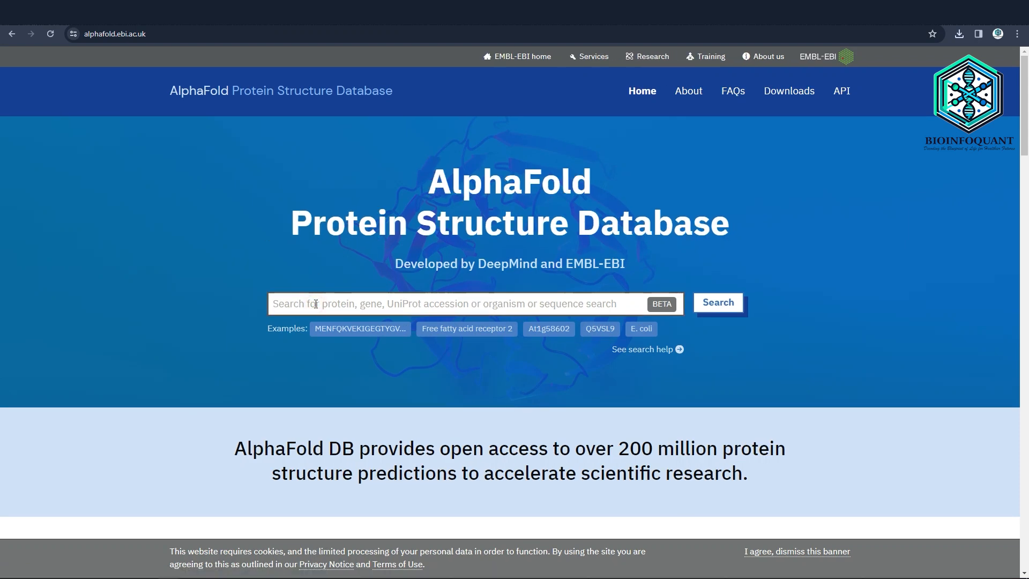
{"action": "type", "text": "histone"}
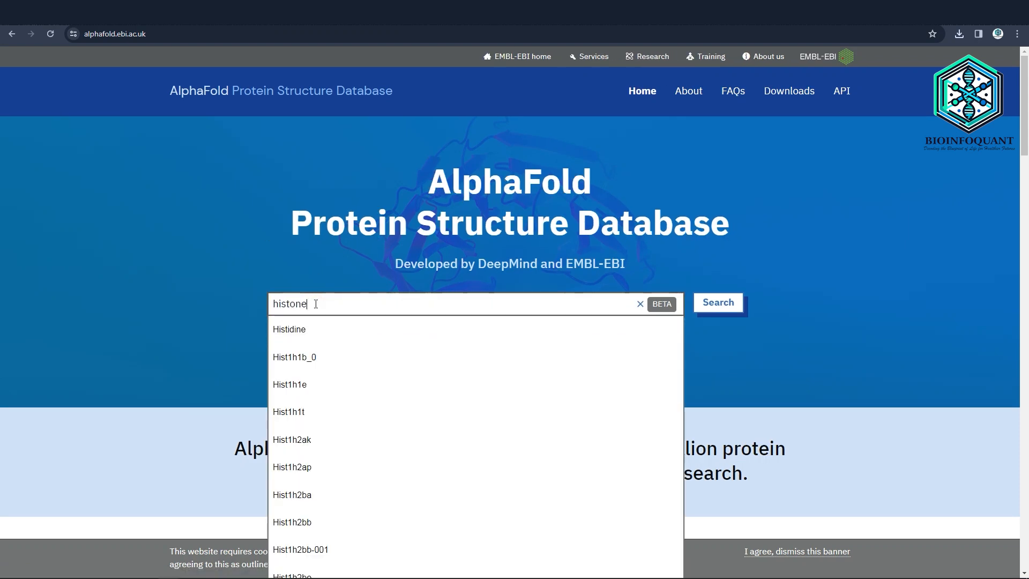
{"action": "type", "text": " h3"}
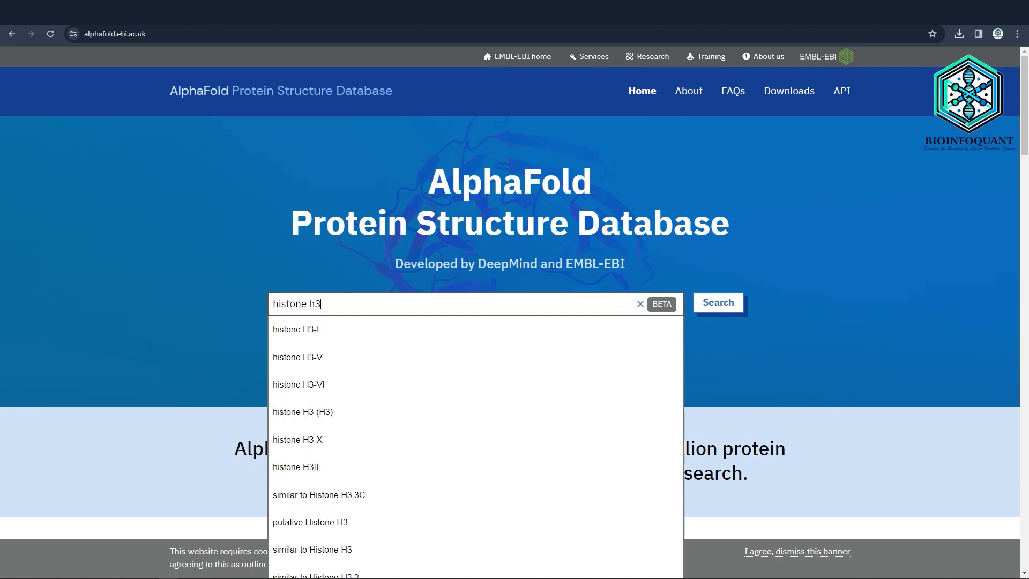
{"action": "key", "text": "Return"}
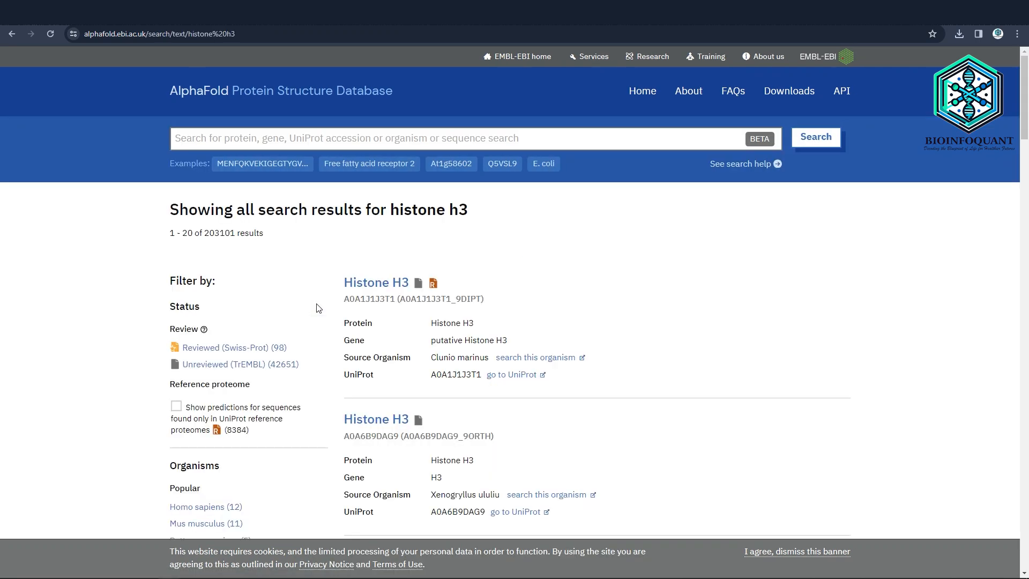
{"action": "scroll", "coordinate": [357, 299], "scroll_direction": "down", "scroll_amount": 5}
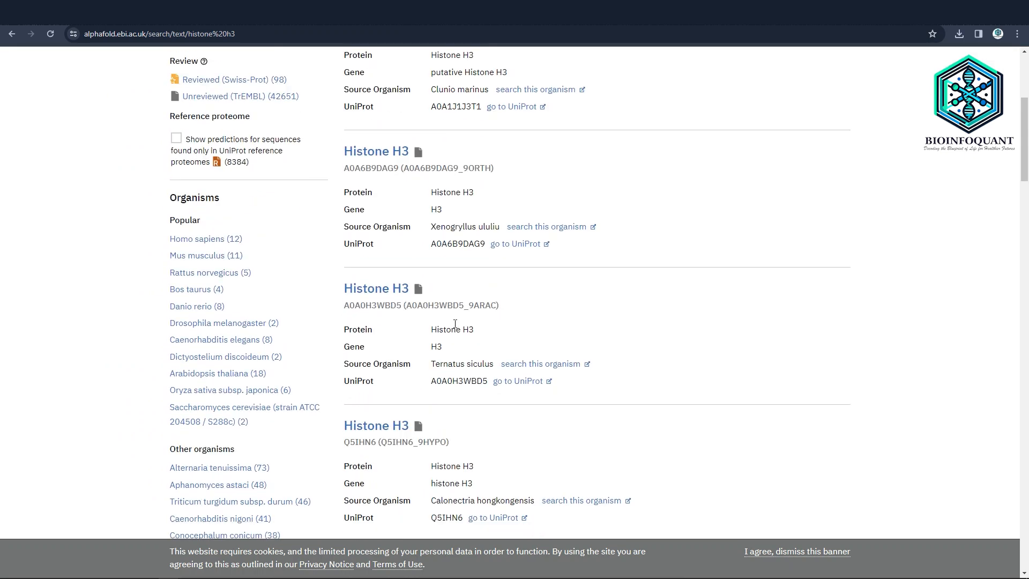
{"action": "left_click", "coordinate": [208, 239]}
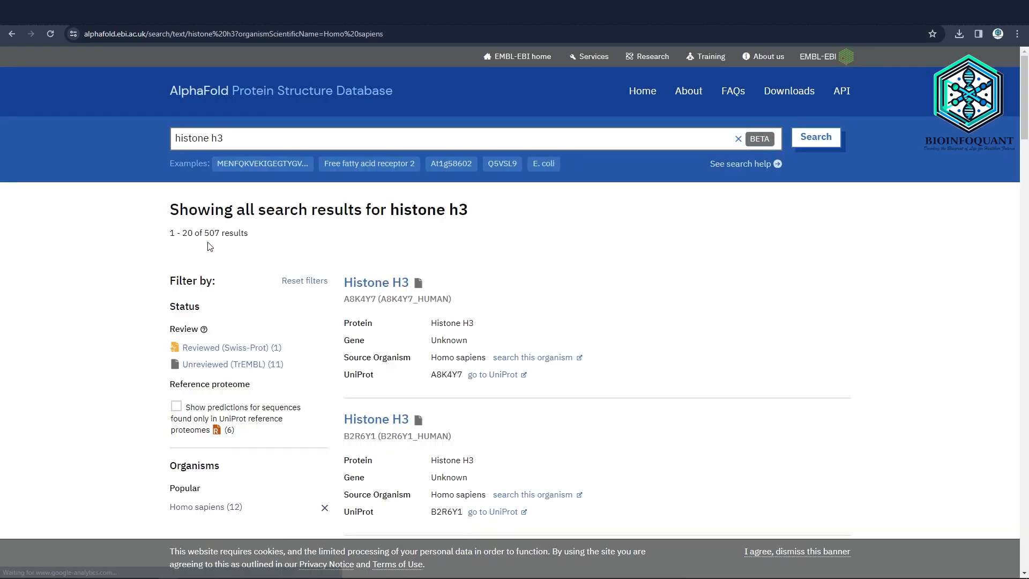
Open the human Histone H3 entry A8K4Y7 and download its predicted structure as a PDB file.
{"action": "left_click", "coordinate": [382, 286]}
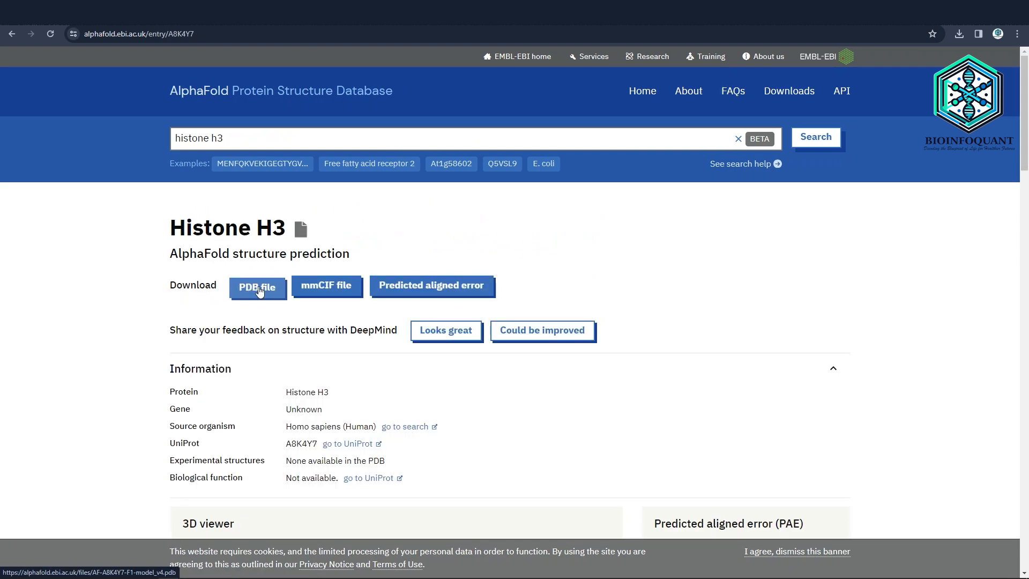
{"action": "left_click", "coordinate": [255, 294]}
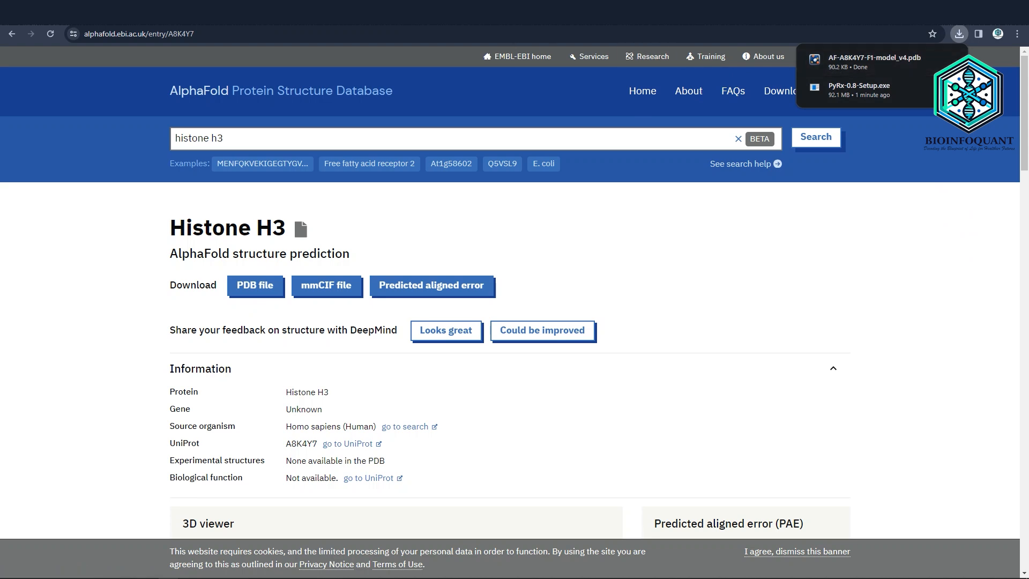
Search Google for "pubchem" in a new tab and open the PubChem website.
{"action": "key", "text": "ctrl+t"}
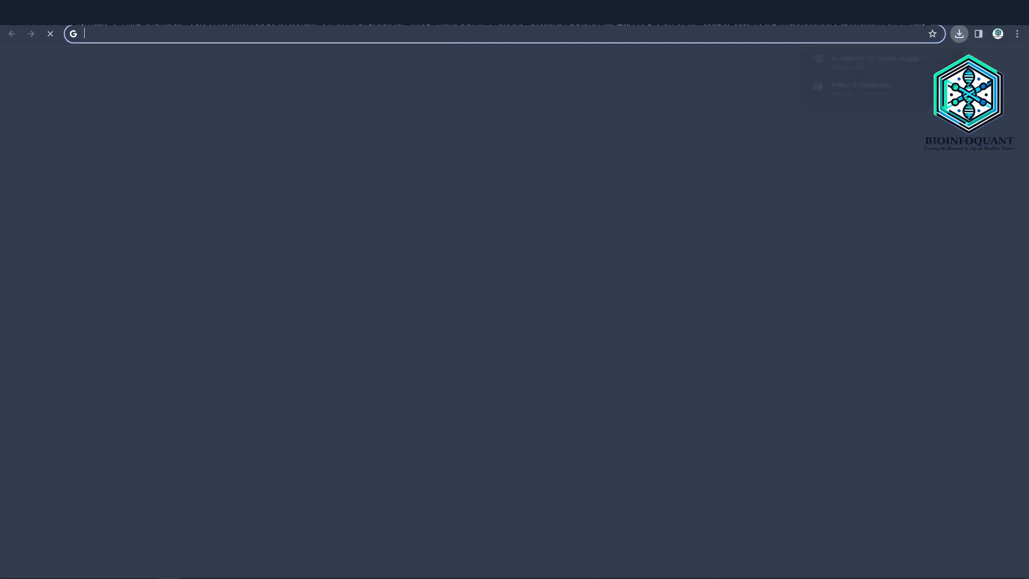
{"action": "type", "text": "pubchem"}
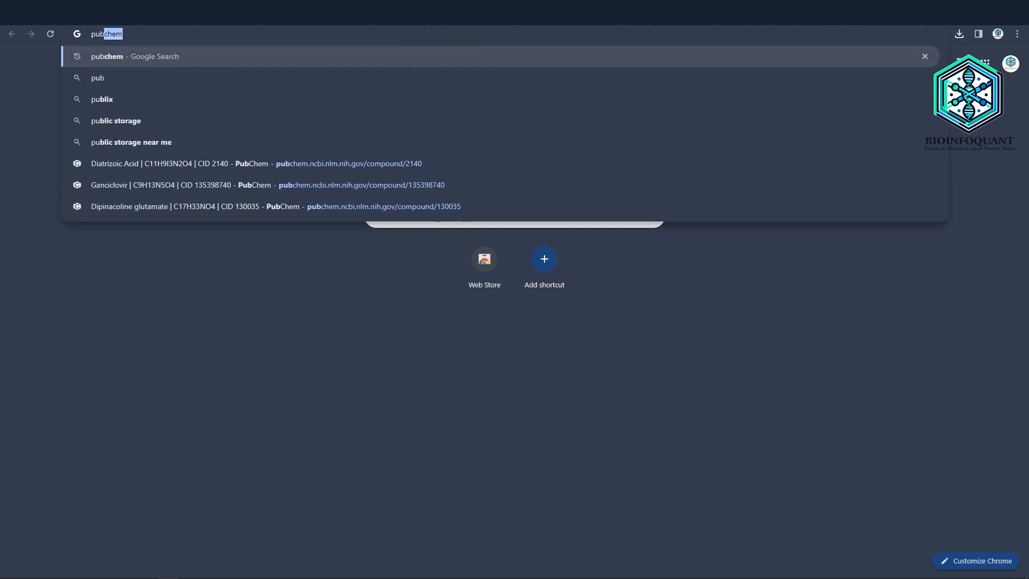
{"action": "key", "text": "Return"}
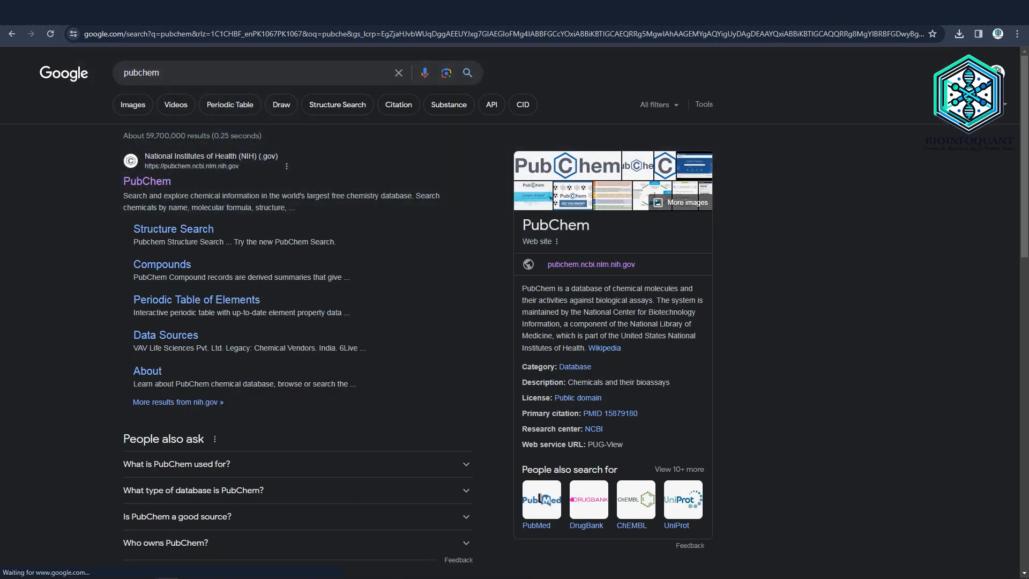
{"action": "left_click", "coordinate": [143, 181]}
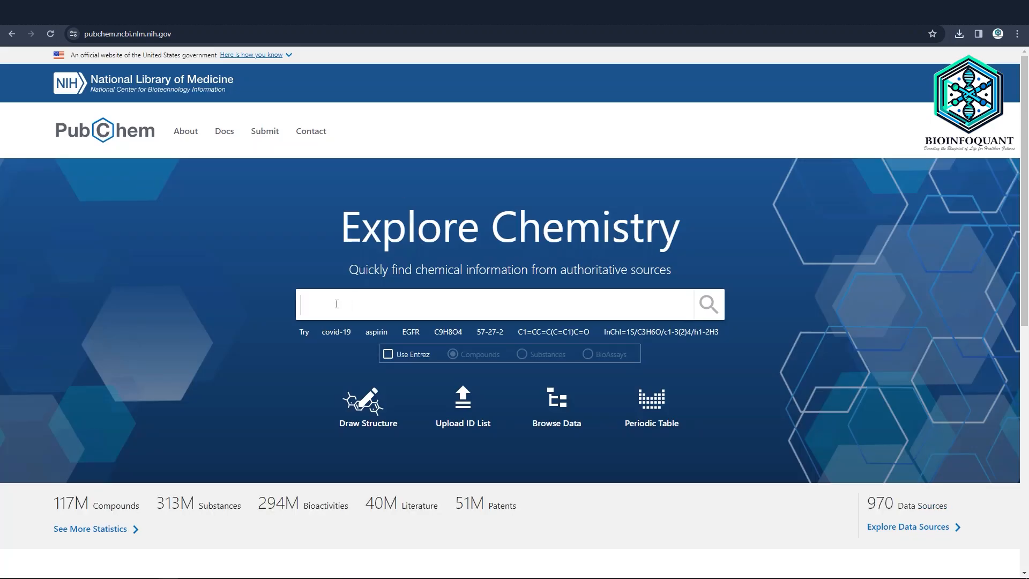
Search PubChem for "DIATRIZOIC ACID" using the copied name and open the best-match compound page in a new tab.
{"action": "key", "text": "super+v"}
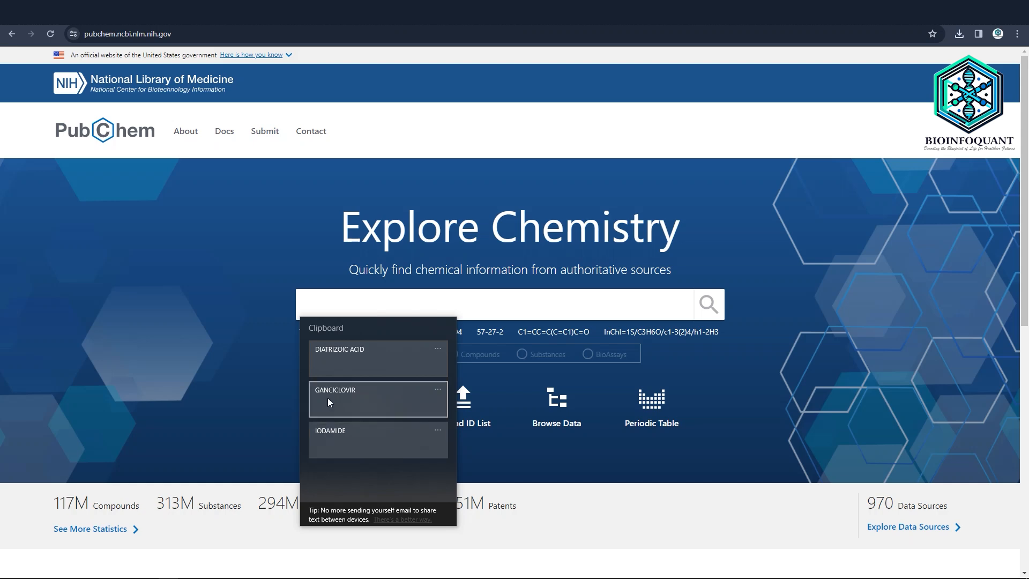
{"action": "left_click", "coordinate": [333, 363]}
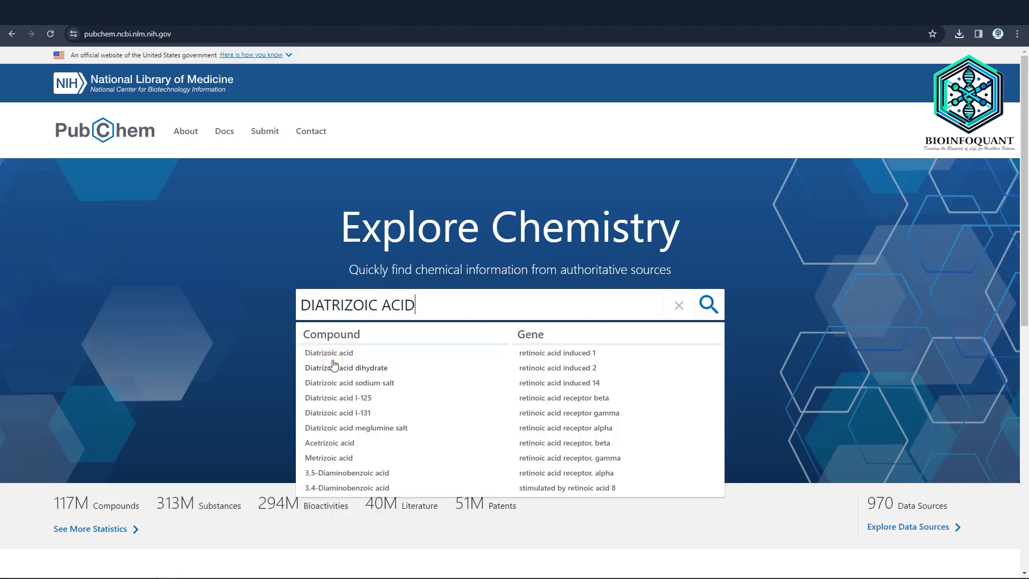
{"action": "left_click", "coordinate": [708, 305]}
{"action": "right_click", "coordinate": [214, 284]}
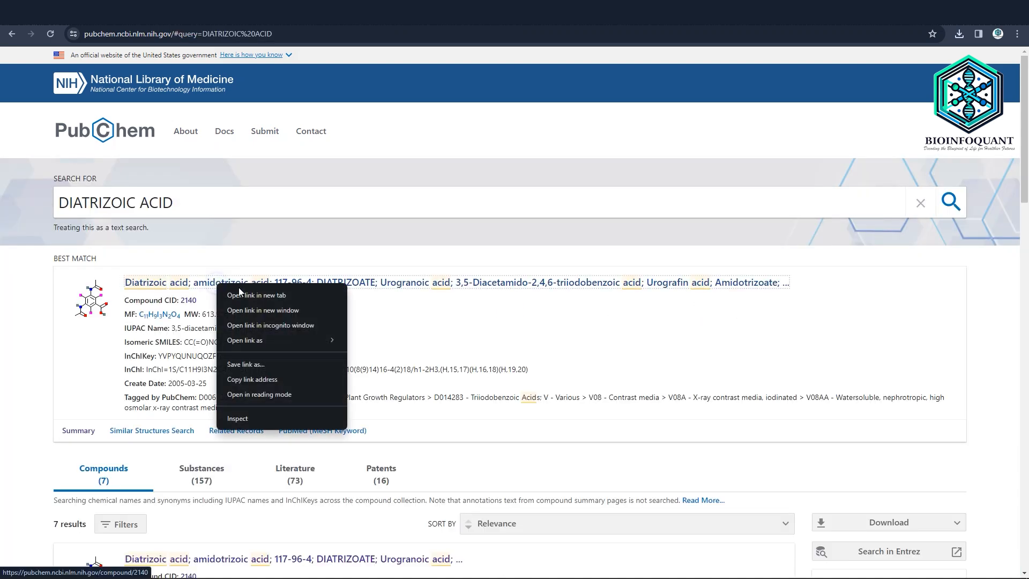
{"action": "left_click", "coordinate": [240, 291]}
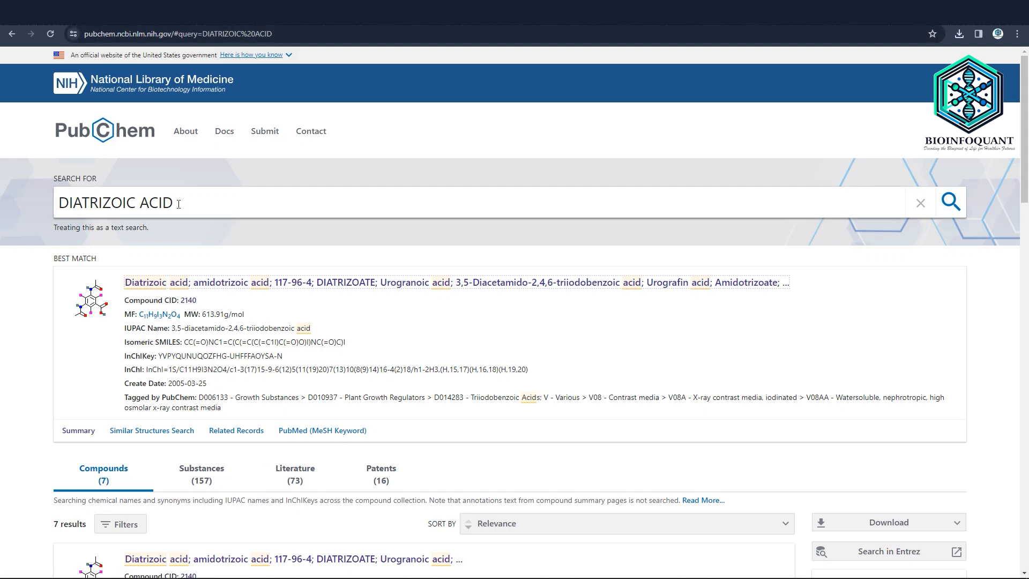
Replace the PubChem query with the copied name "GANCICLOVIR", search, and open the best-match compound in a new tab.
{"action": "left_click_drag", "start_coordinate": [177, 203], "coordinate": [41, 197]}
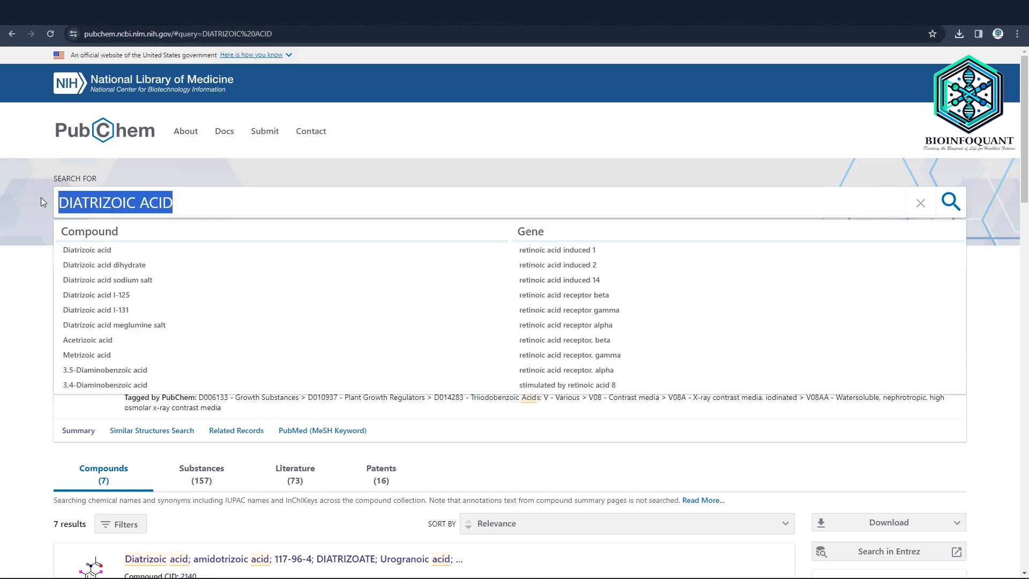
{"action": "key", "text": "super+v"}
{"action": "left_click", "coordinate": [107, 298]}
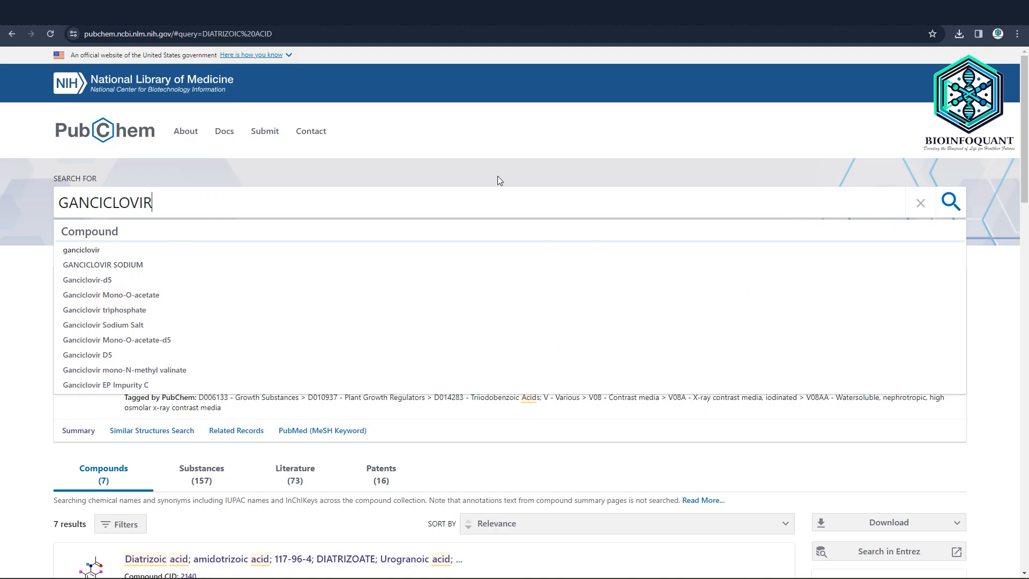
{"action": "left_click", "coordinate": [946, 201]}
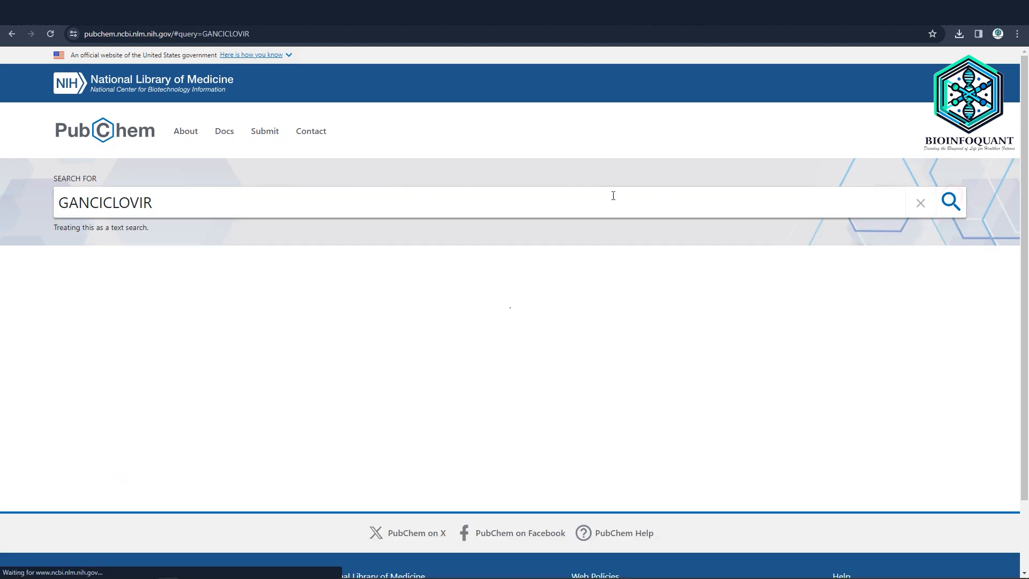
{"action": "right_click", "coordinate": [165, 280]}
{"action": "left_click", "coordinate": [198, 291]}
Replace the PubChem query with the copied name "IODAMIDE", search, and open the best-match compound page.
{"action": "left_click_drag", "start_coordinate": [174, 213], "coordinate": [56, 200]}
{"action": "key", "text": "super+v"}
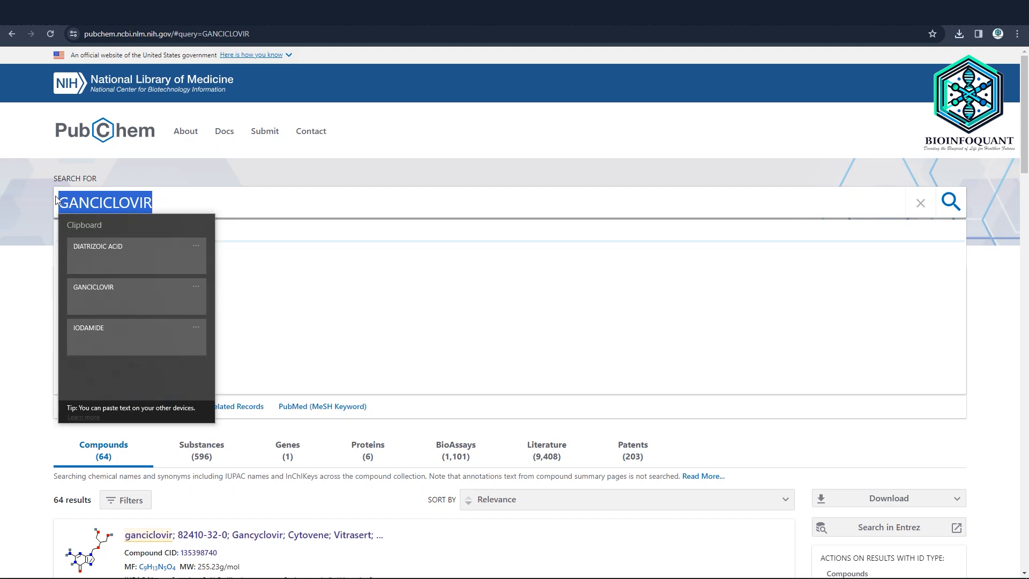
{"action": "left_click", "coordinate": [101, 335]}
{"action": "left_click", "coordinate": [953, 202]}
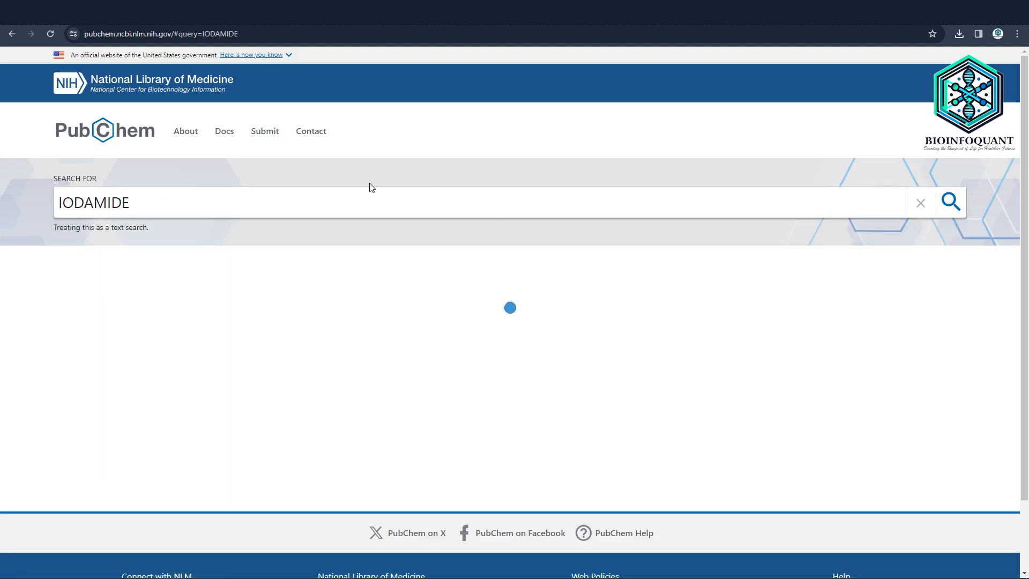
{"action": "left_click", "coordinate": [238, 282]}
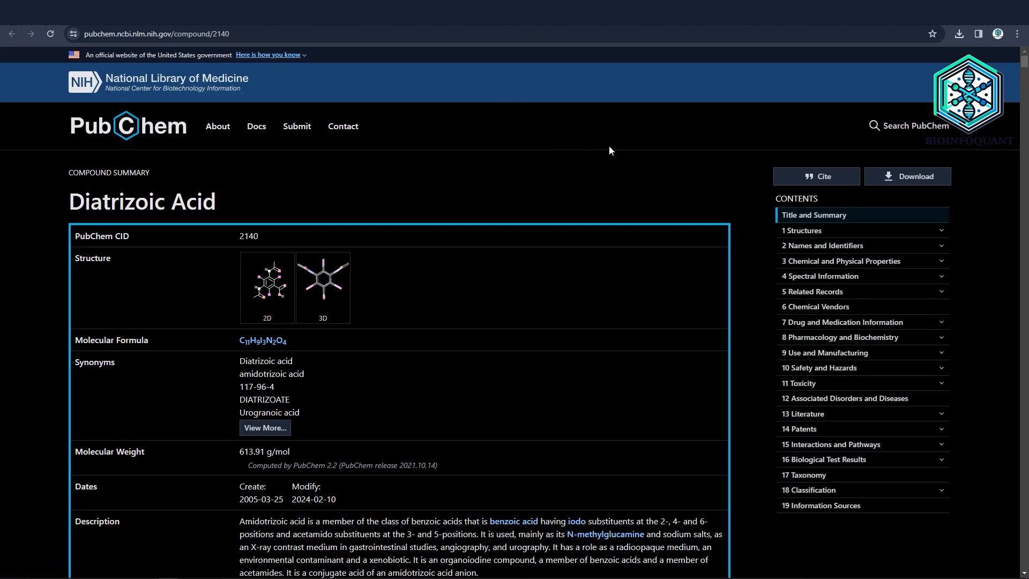
Save the 3D conformer of Iodamide as an SDF file from its compound page.
{"action": "key", "text": "ctrl+Tab"}
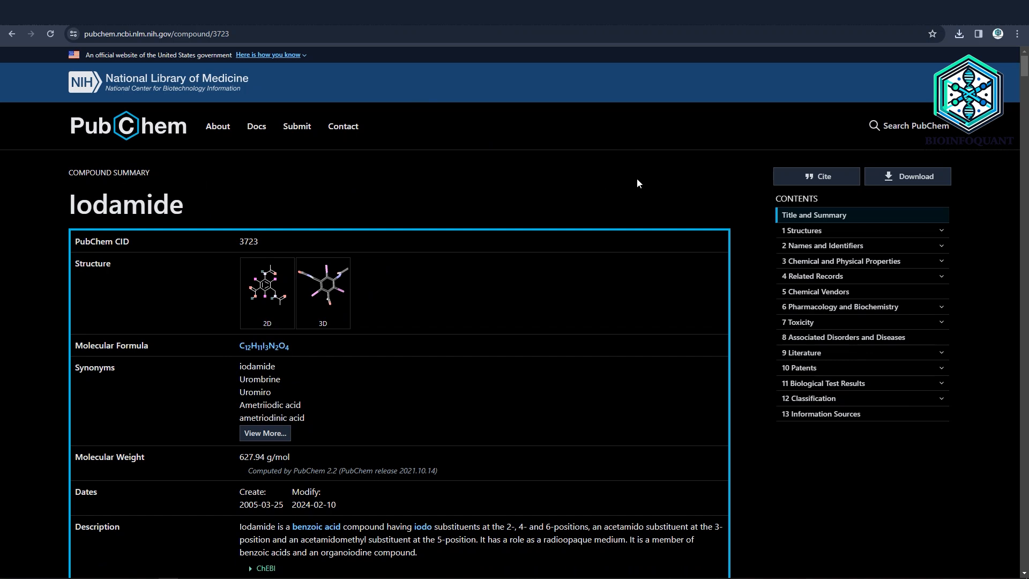
{"action": "left_click", "coordinate": [892, 177]}
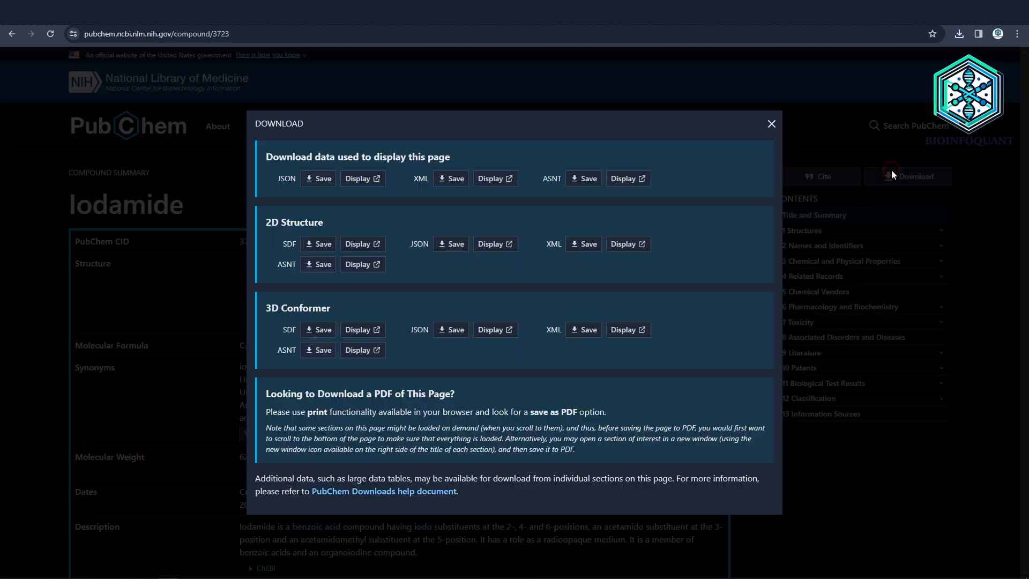
{"action": "left_click", "coordinate": [312, 330]}
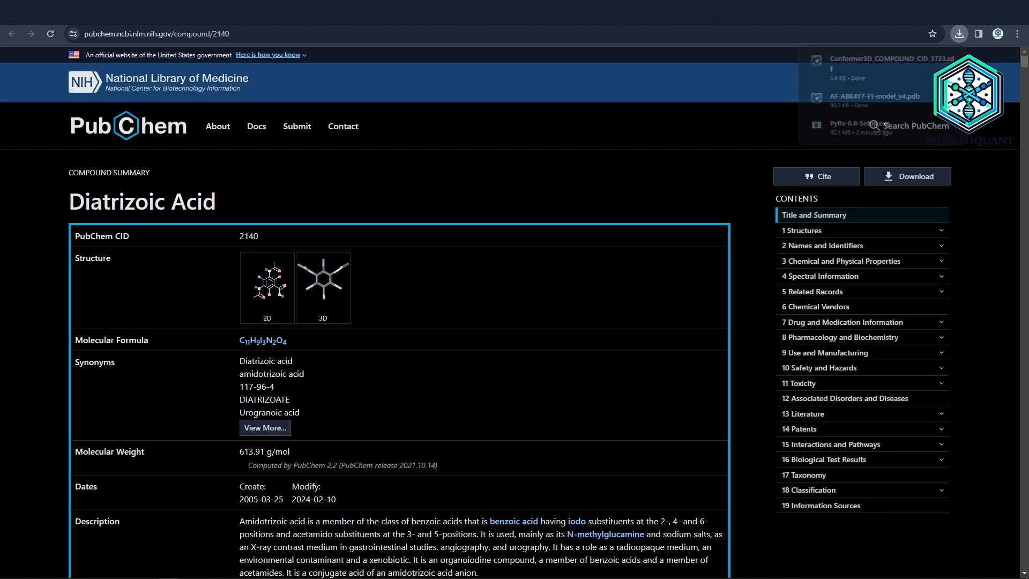
Save the 3D conformers of Diatrizoic Acid and Ganciclovir as SDF files from their compound pages.
{"action": "left_click", "coordinate": [907, 176]}
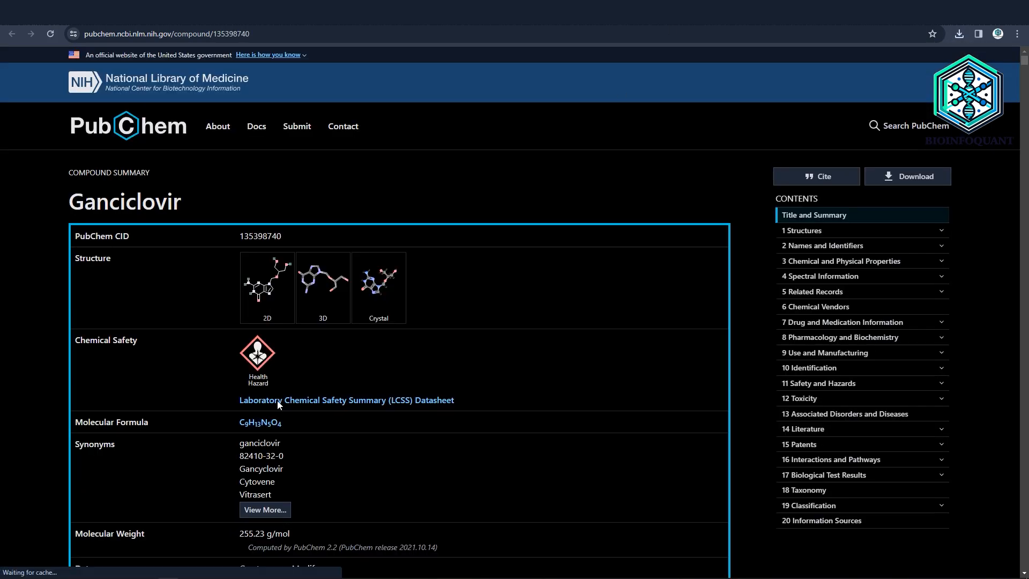
{"action": "left_click", "coordinate": [914, 181]}
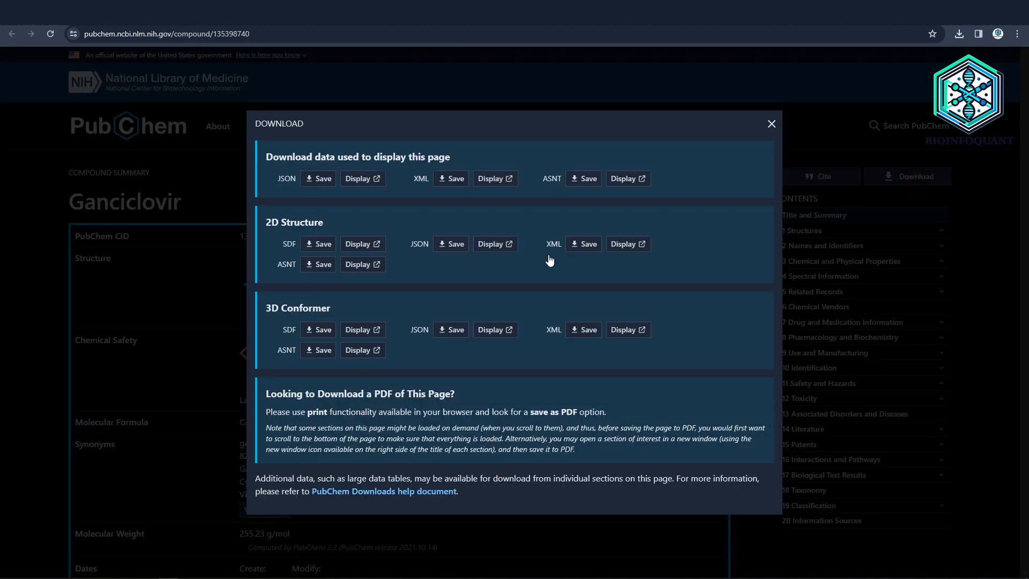
{"action": "left_click", "coordinate": [324, 330]}
Switch to PyRx by searching the computer for "pyrx", launching it, and maximizing its window.
{"action": "key", "text": "alt+Tab"}
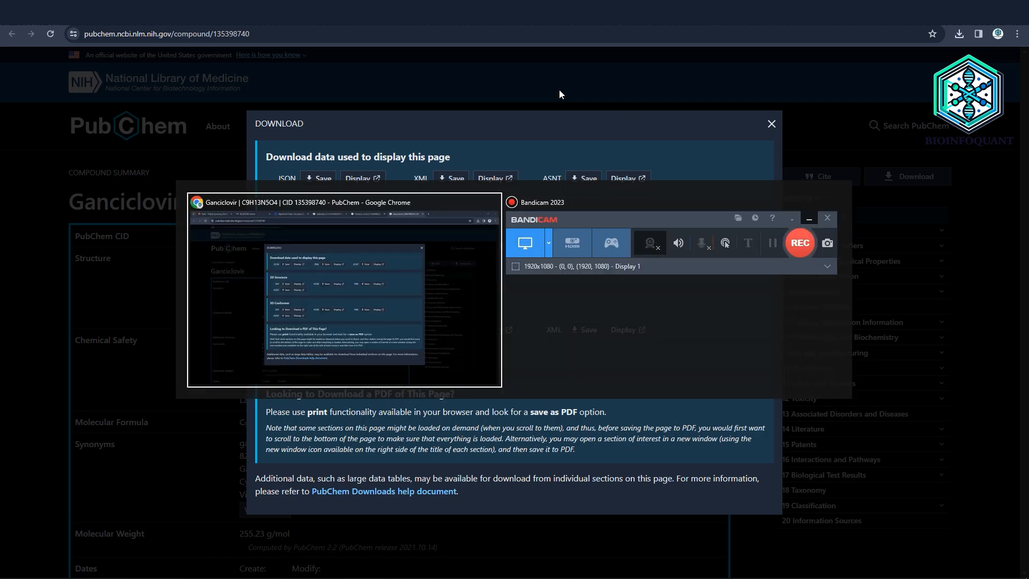
{"action": "key", "text": "super"}
{"action": "type", "text": "pyrx"}
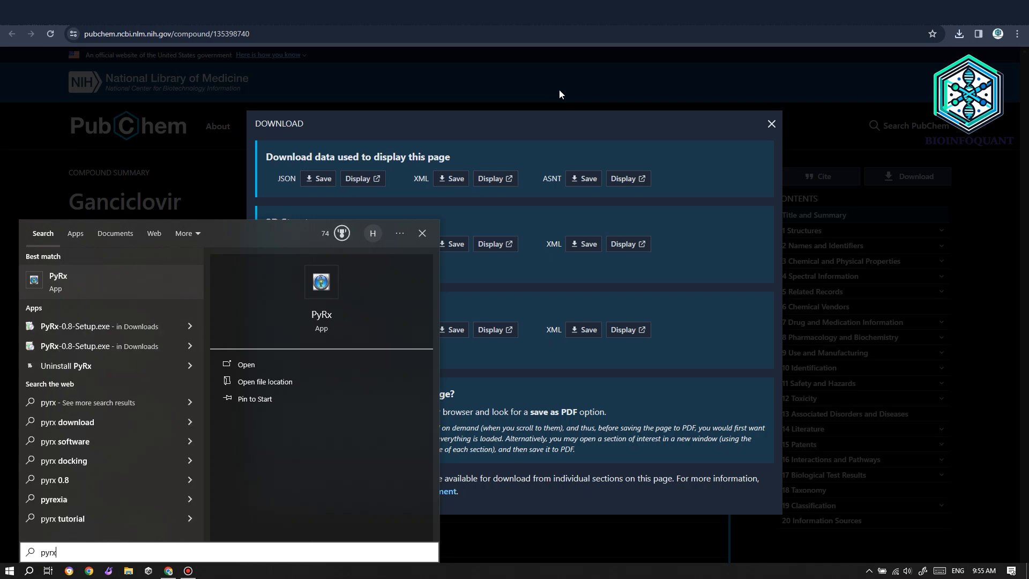
{"action": "key", "text": "Return"}
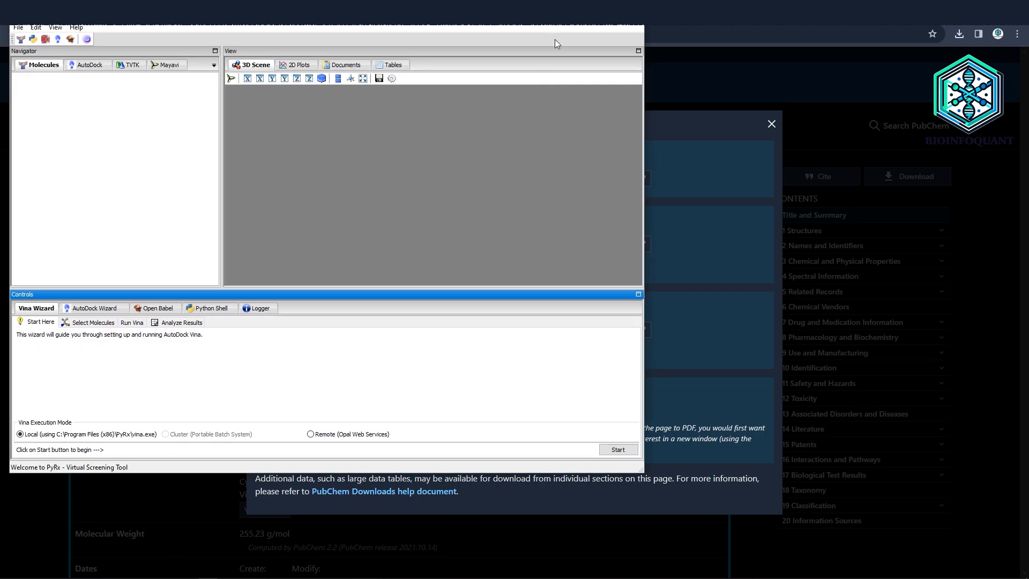
{"action": "left_click", "coordinate": [610, 17]}
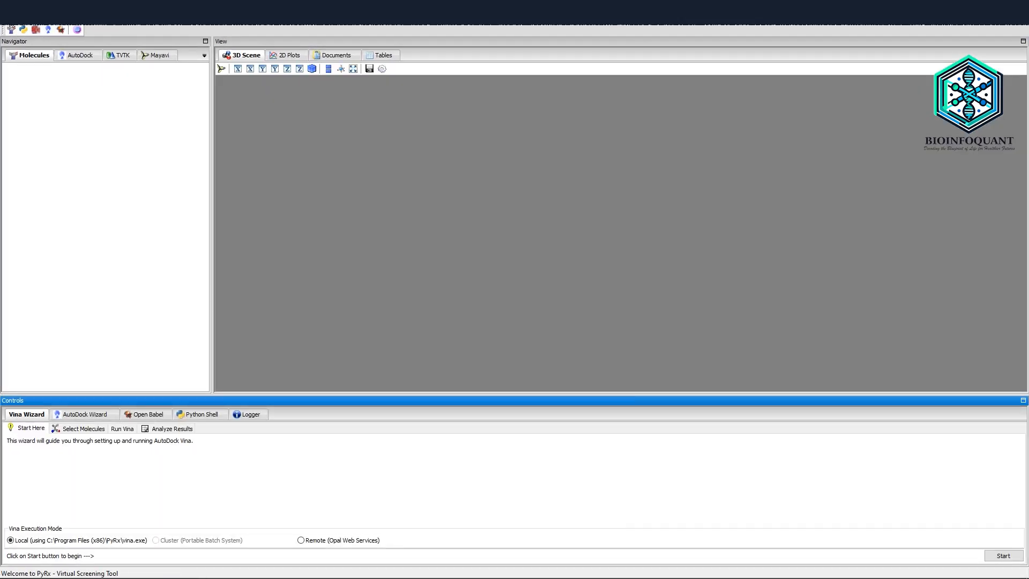
Load the protein file AF-A8K4Y7-F1-model_v4.pdb from the Downloads folder into the scene.
{"action": "left_click", "coordinate": [8, 18]}
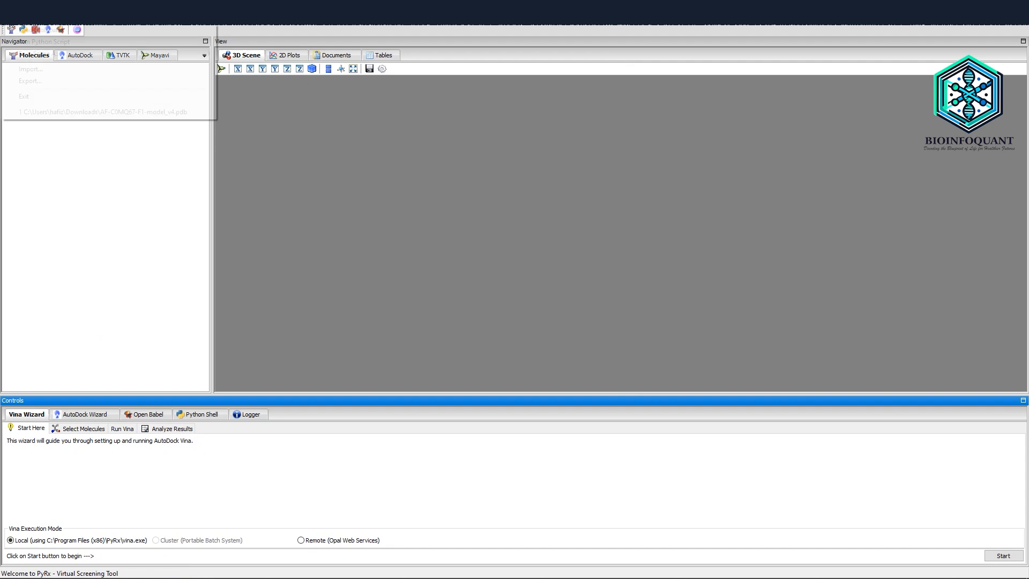
{"action": "left_click", "coordinate": [12, 31]}
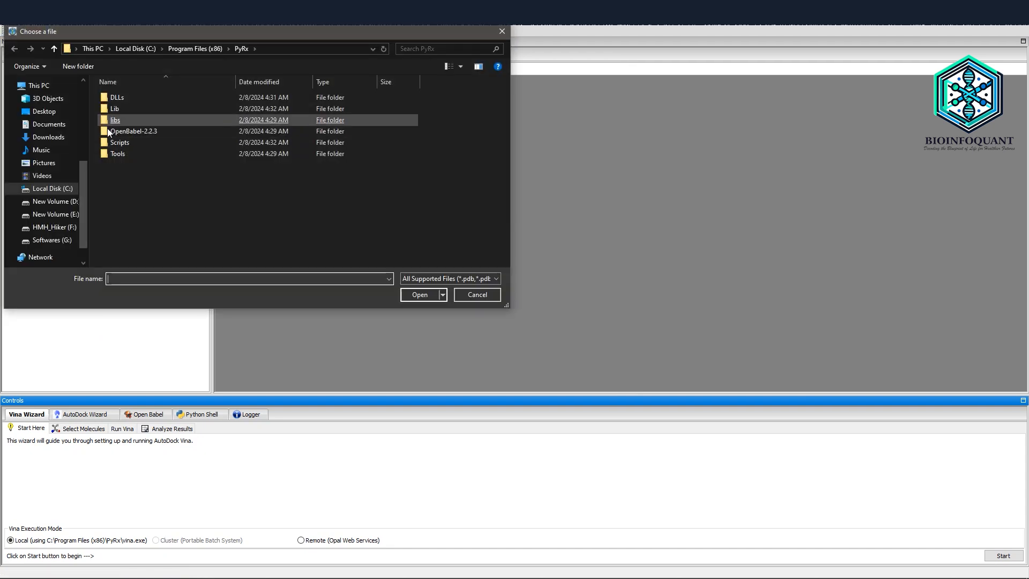
{"action": "left_click", "coordinate": [49, 138]}
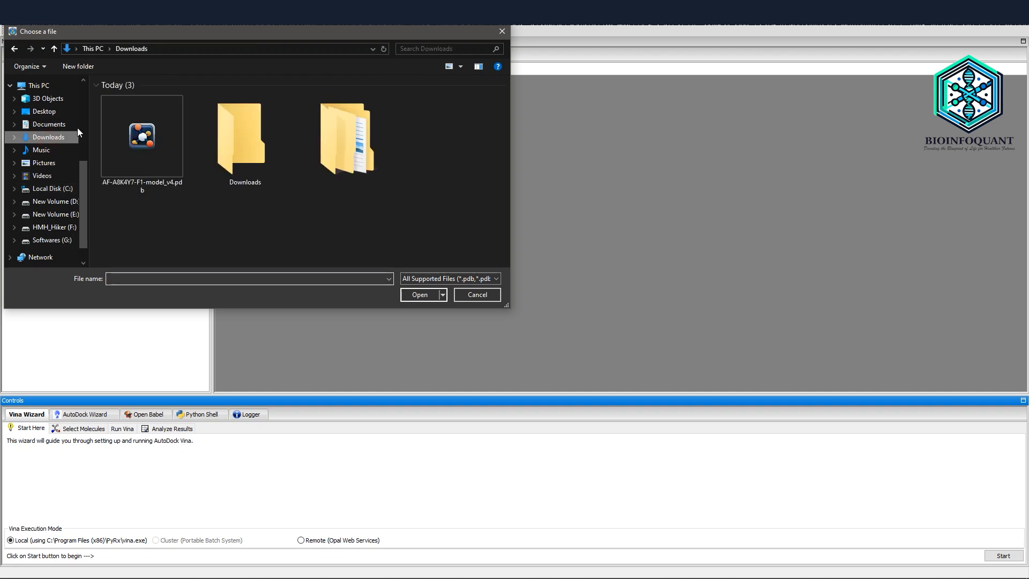
{"action": "left_click", "coordinate": [149, 195]}
{"action": "double_click", "coordinate": [149, 195]}
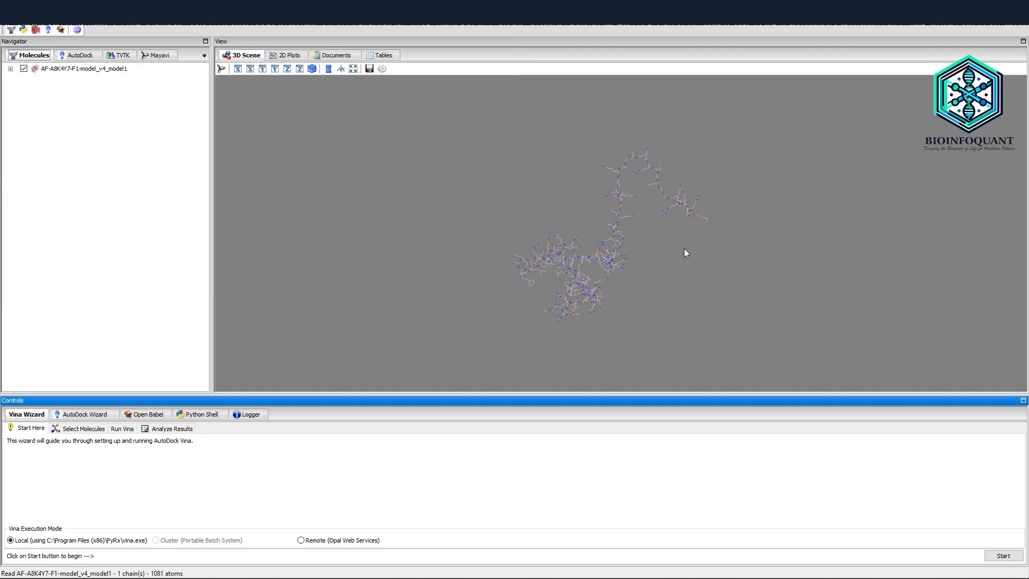
Display the loaded histone model as a molecular surface and inspect it from different angles.
{"action": "left_click_drag", "start_coordinate": [602, 223], "coordinate": [493, 266]}
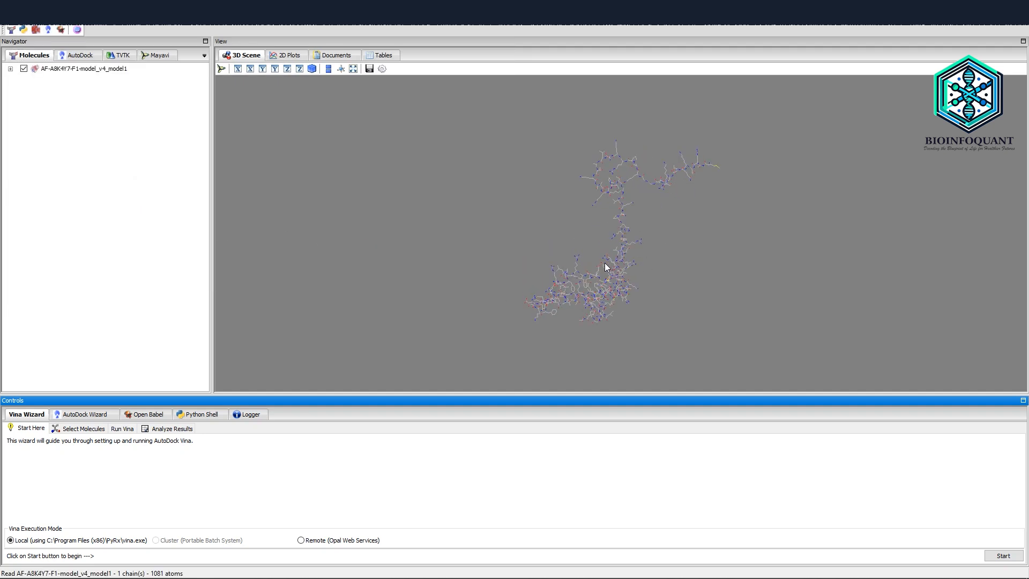
{"action": "scroll", "coordinate": [607, 262], "scroll_direction": "up", "scroll_amount": 5}
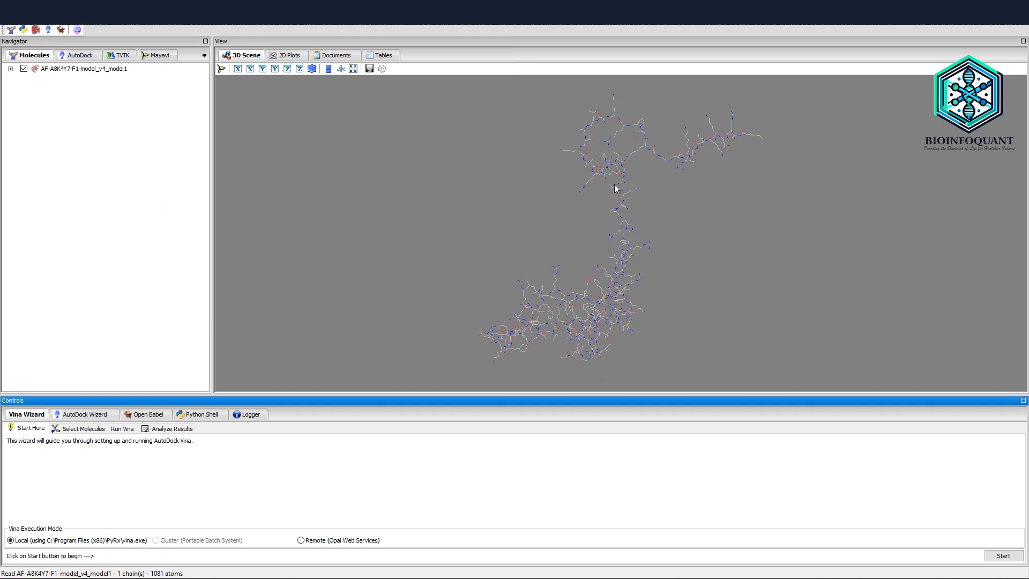
{"action": "left_click_drag", "start_coordinate": [694, 253], "coordinate": [685, 230]}
{"action": "right_click", "coordinate": [72, 70]}
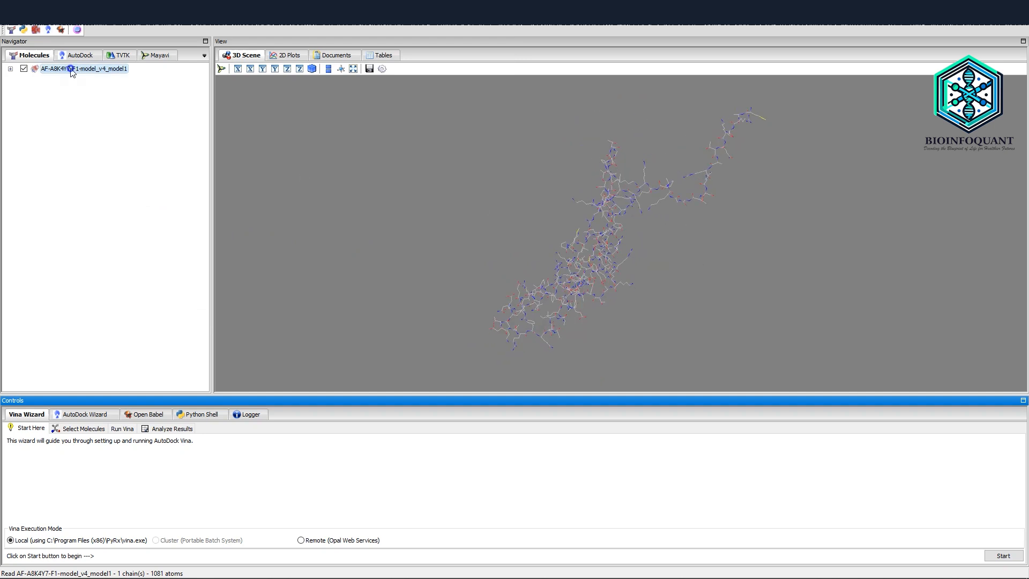
{"action": "mouse_move", "coordinate": [121, 77]}
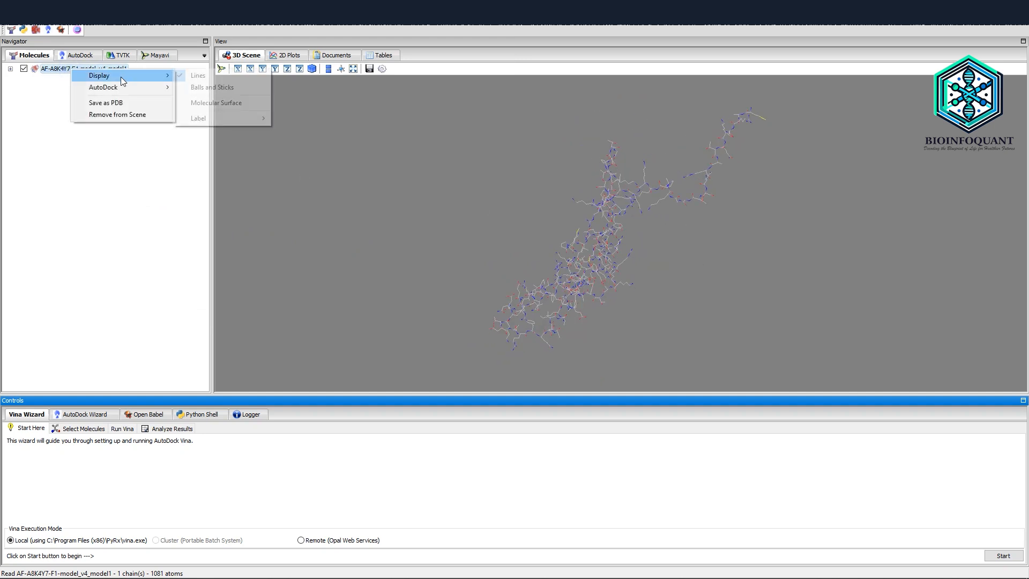
{"action": "left_click", "coordinate": [219, 104]}
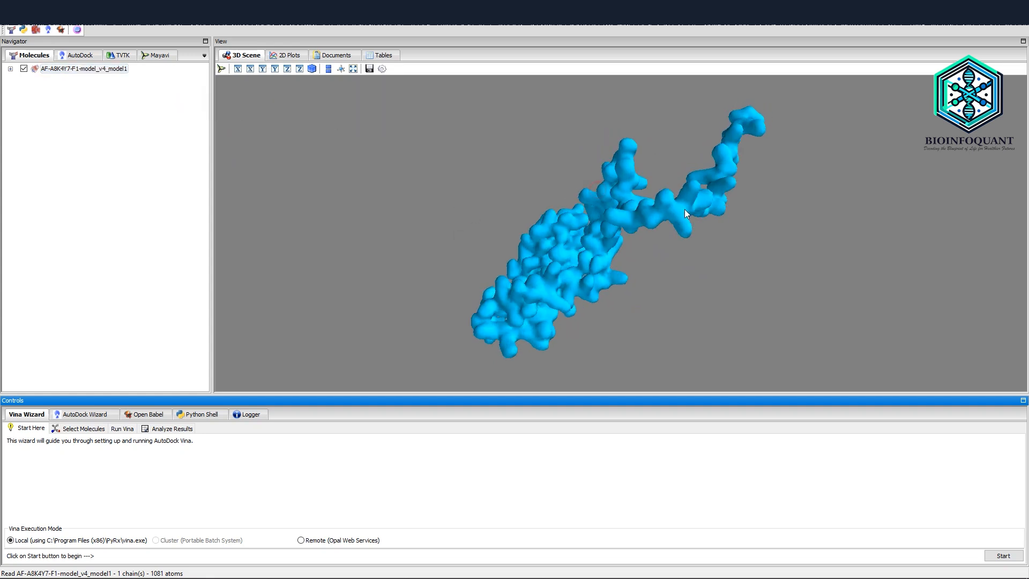
{"action": "left_click_drag", "start_coordinate": [685, 214], "coordinate": [525, 220]}
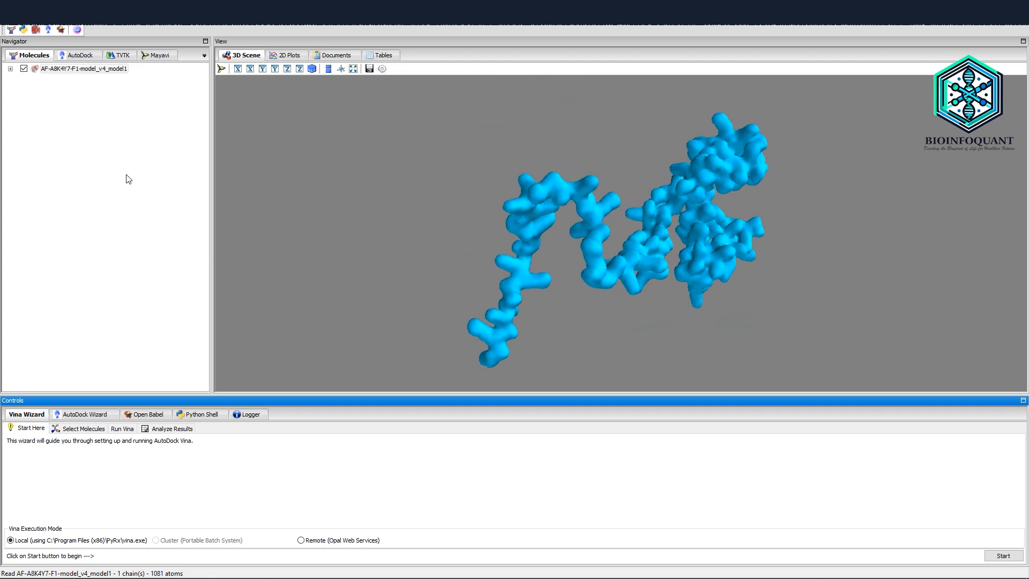
Expand the AF-A8K4Y7-F1-model_v4_model1 molecule to examine its list of residues.
{"action": "left_click", "coordinate": [122, 166]}
{"action": "left_click", "coordinate": [61, 107]}
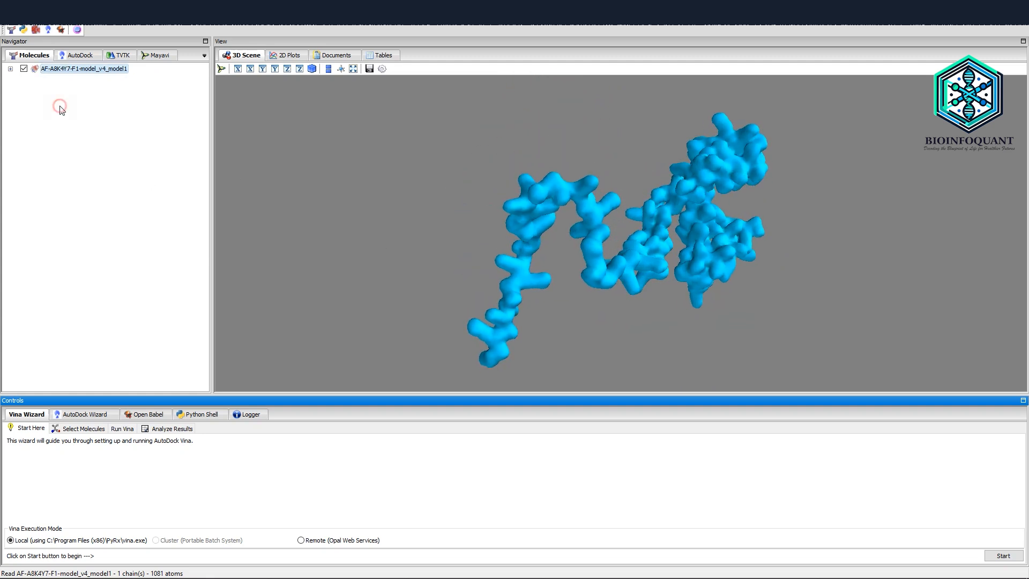
{"action": "left_click", "coordinate": [10, 69]}
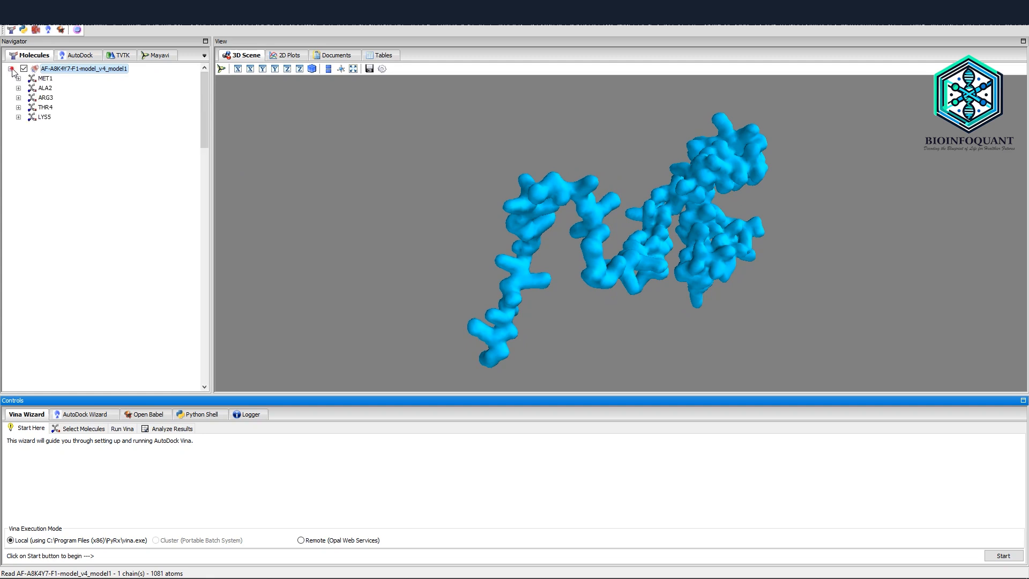
Examine the histone's residue list through ALA136 and the options available for GLN126, and collapse the molecule's residue list.
{"action": "scroll", "coordinate": [58, 145], "scroll_direction": "down", "scroll_amount": 3}
{"action": "scroll", "coordinate": [58, 146], "scroll_direction": "down", "scroll_amount": 16}
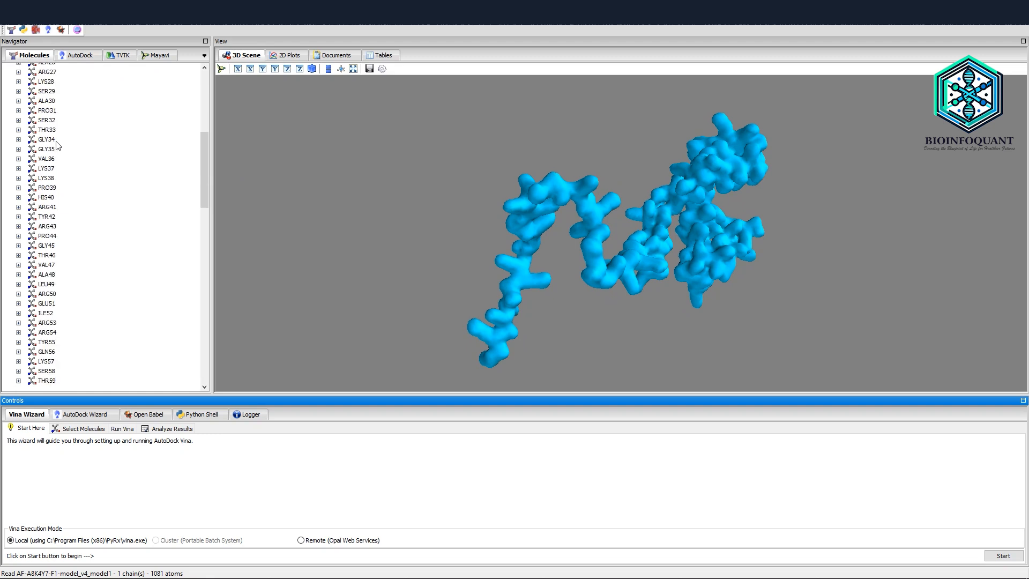
{"action": "scroll", "coordinate": [58, 146], "scroll_direction": "down", "scroll_amount": 15}
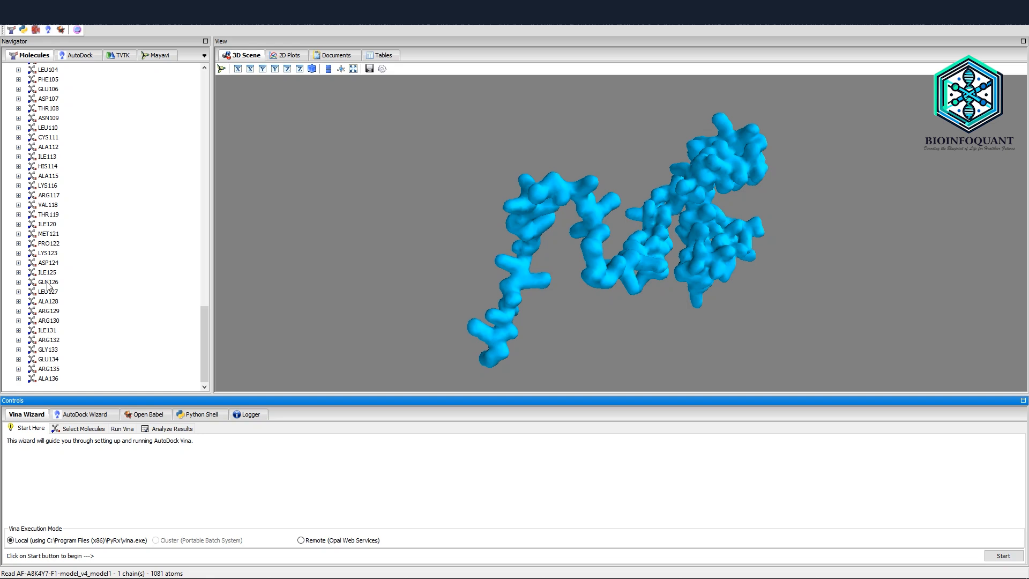
{"action": "left_click", "coordinate": [48, 283]}
{"action": "right_click", "coordinate": [47, 284]}
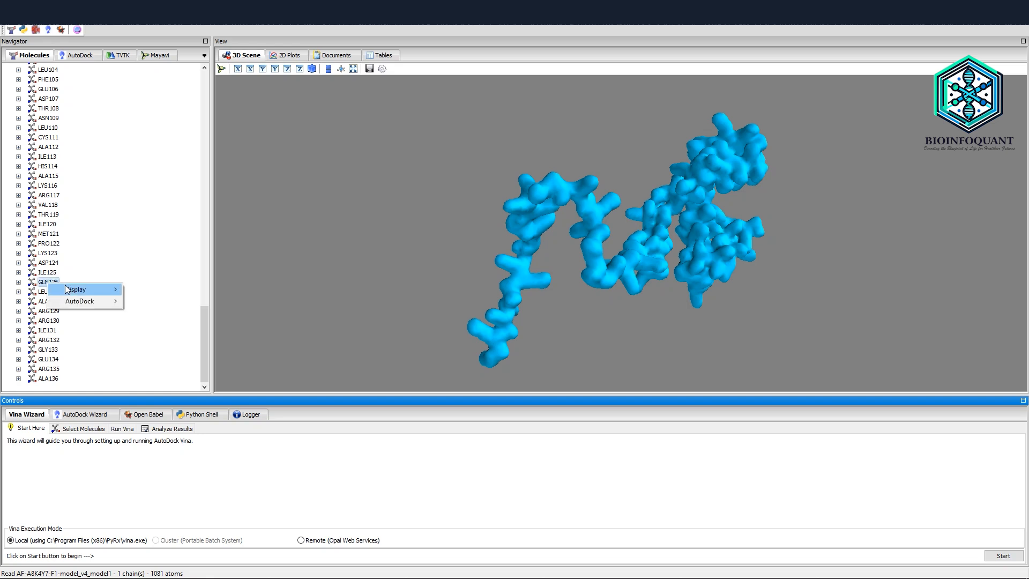
{"action": "mouse_move", "coordinate": [94, 289]}
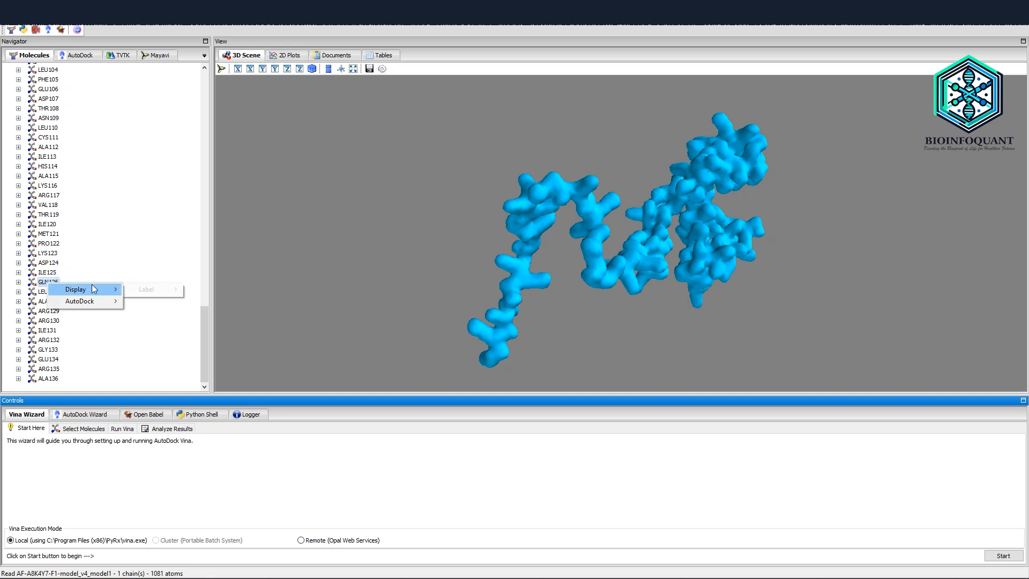
{"action": "left_click", "coordinate": [44, 284]}
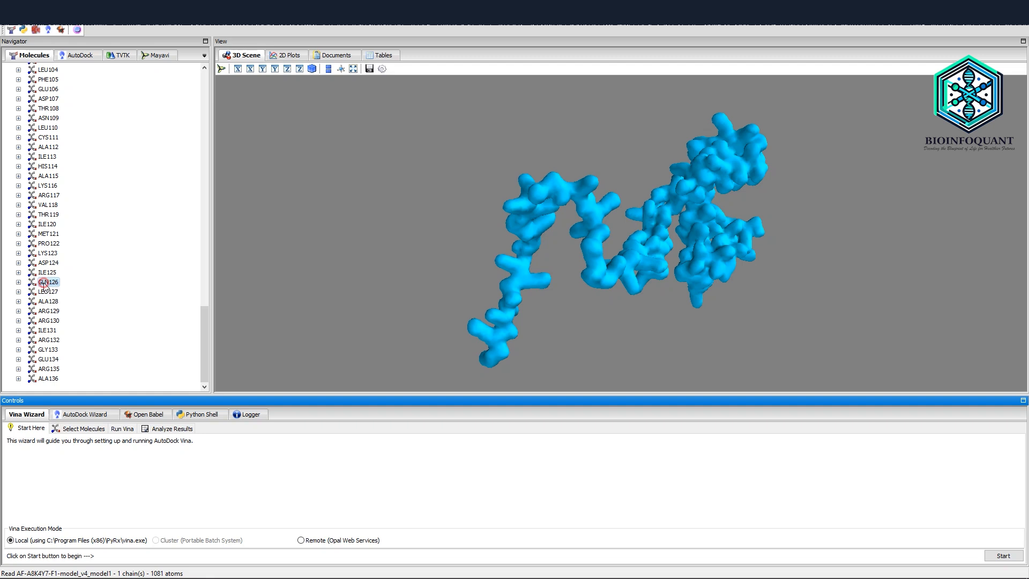
{"action": "right_click", "coordinate": [37, 26]}
{"action": "left_click", "coordinate": [112, 225]}
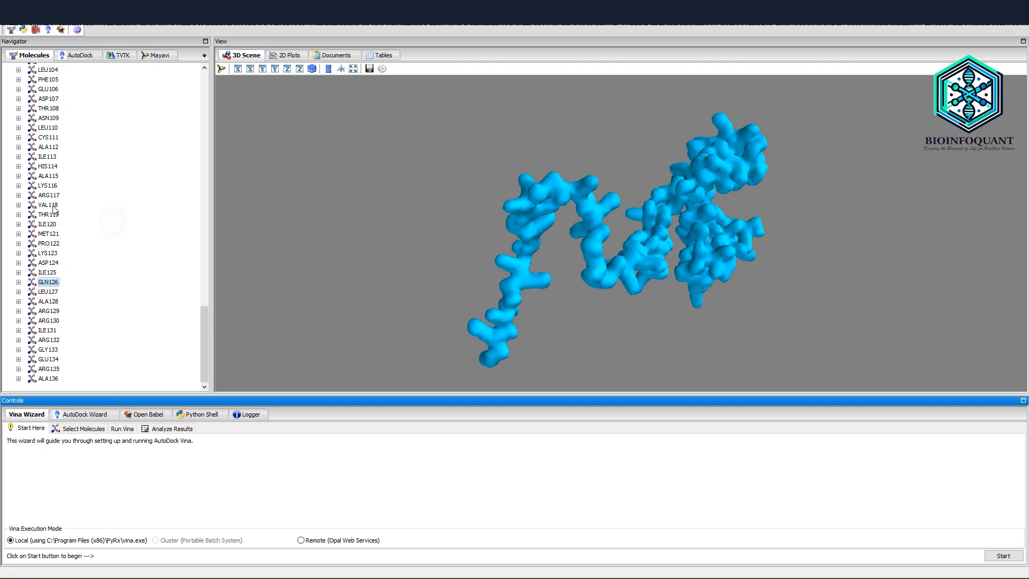
{"action": "left_click", "coordinate": [44, 273]}
{"action": "left_click_drag", "start_coordinate": [204, 314], "coordinate": [210, 78]}
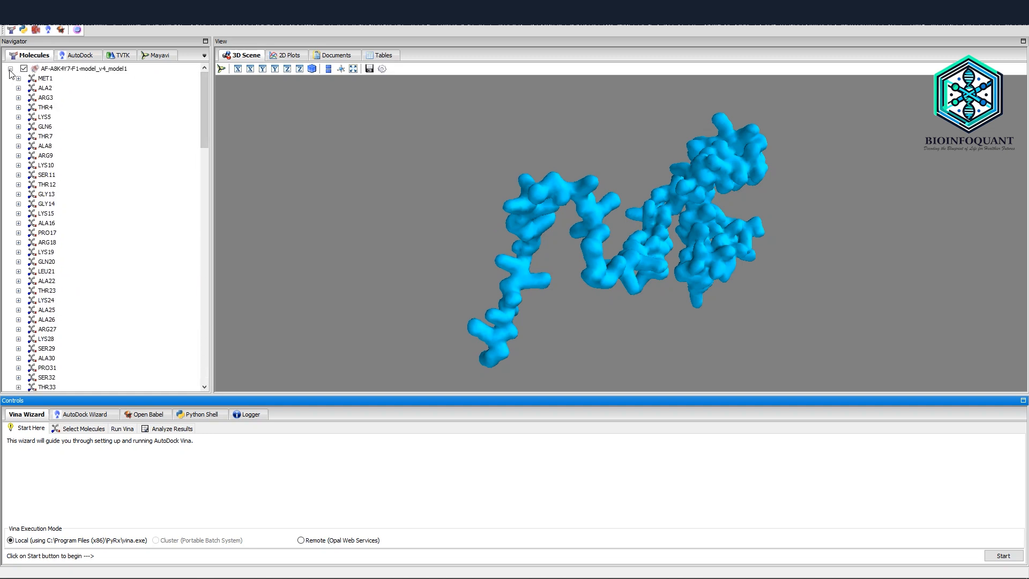
{"action": "left_click", "coordinate": [10, 69]}
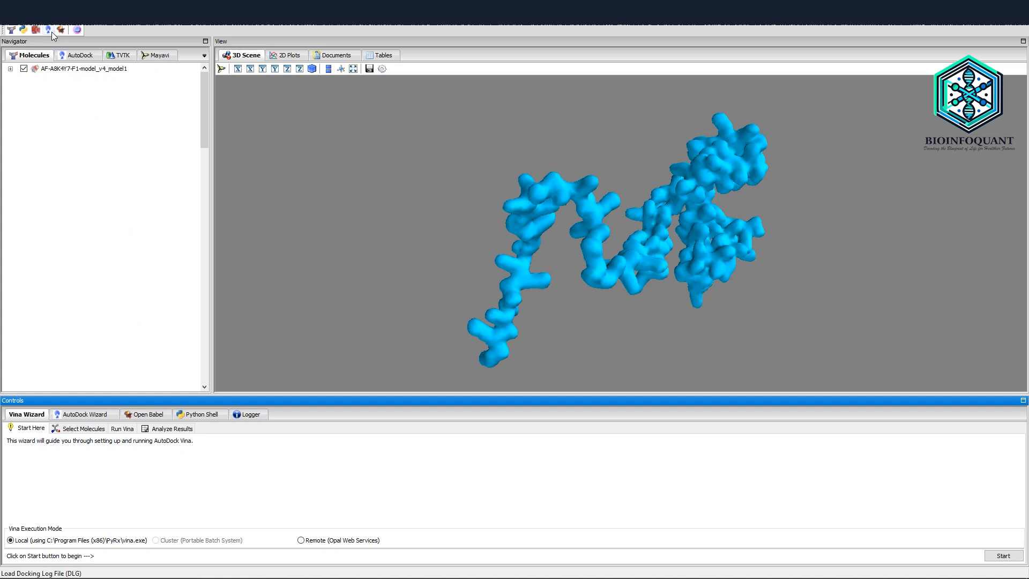
Convert AF-A8K4Y7-F1-model_v4_model1 into an AutoDock macromolecule and expand its macromolecule entry to show the pdbqt file.
{"action": "left_click", "coordinate": [84, 55]}
{"action": "left_click", "coordinate": [39, 55]}
{"action": "right_click", "coordinate": [66, 71]}
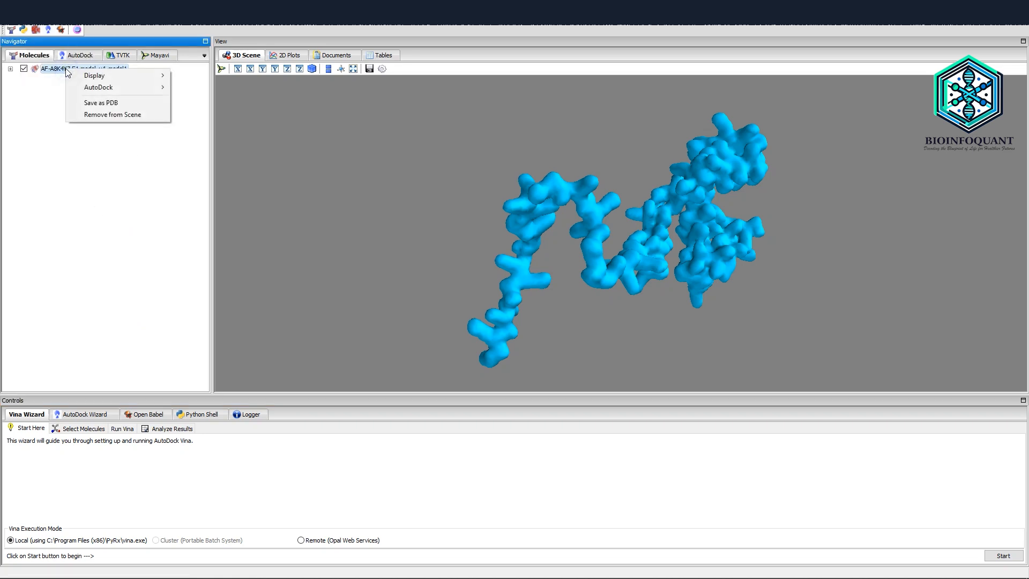
{"action": "mouse_move", "coordinate": [119, 88]}
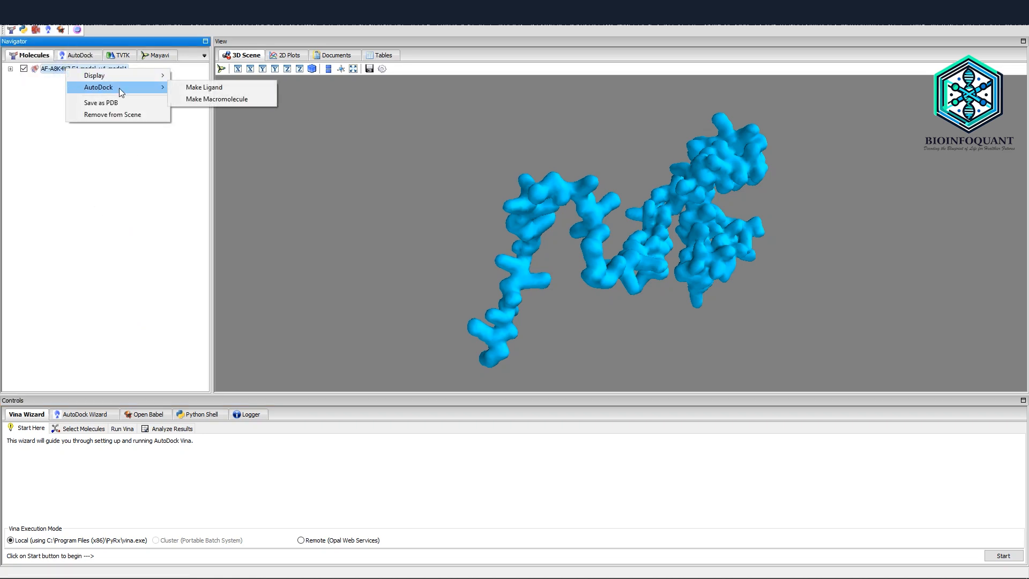
{"action": "left_click", "coordinate": [197, 98]}
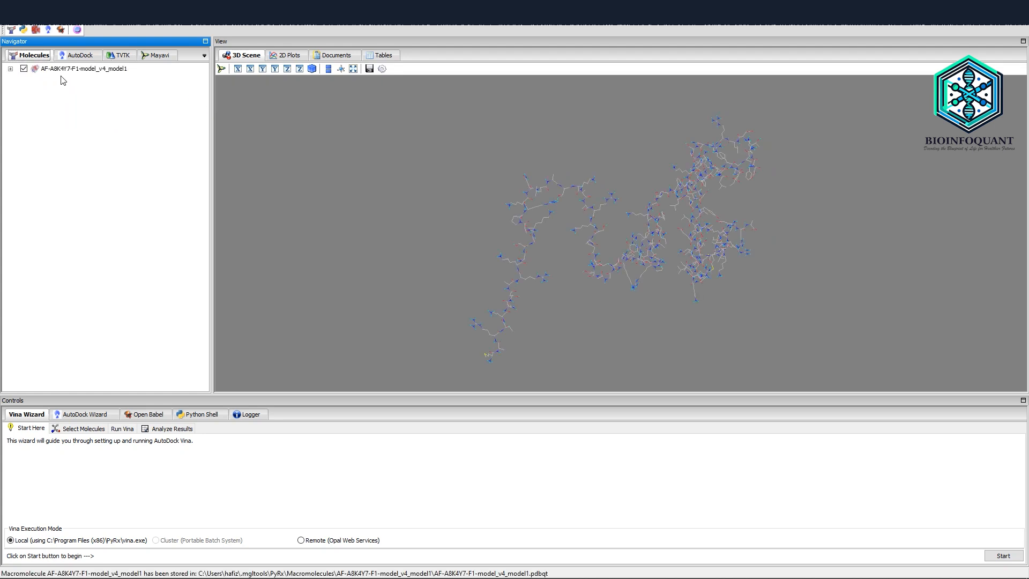
{"action": "left_click", "coordinate": [79, 56]}
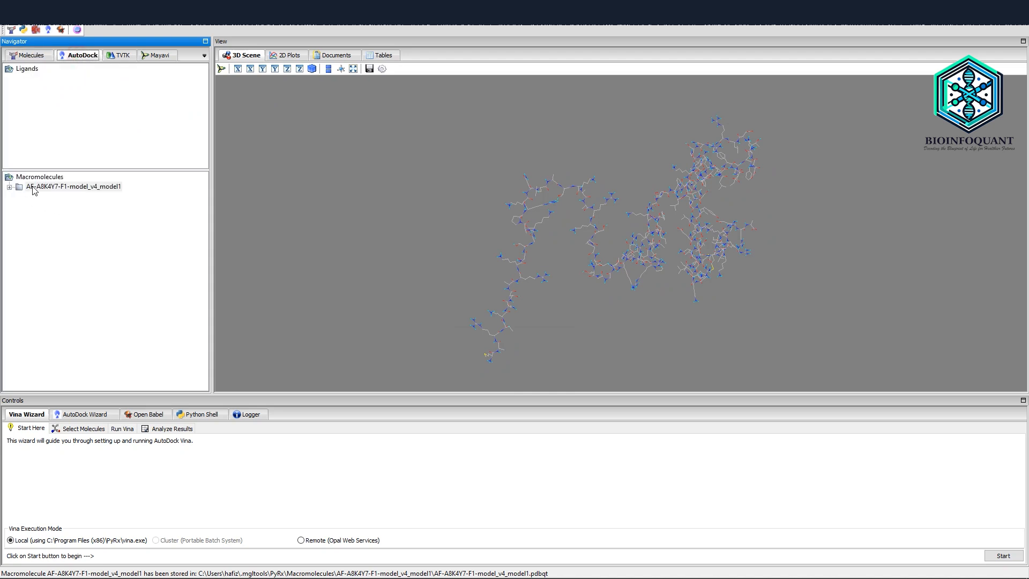
{"action": "left_click", "coordinate": [9, 188]}
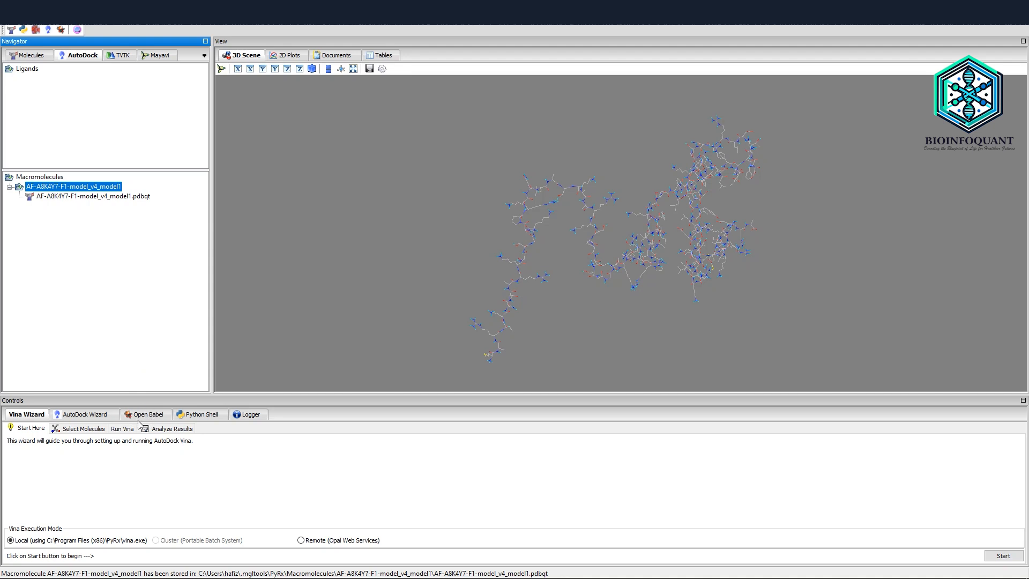
Import the ligand file Conformer3D_COMPOUND_CID_3723.sdf from the Downloads folder into Open Babel.
{"action": "left_click", "coordinate": [160, 415]}
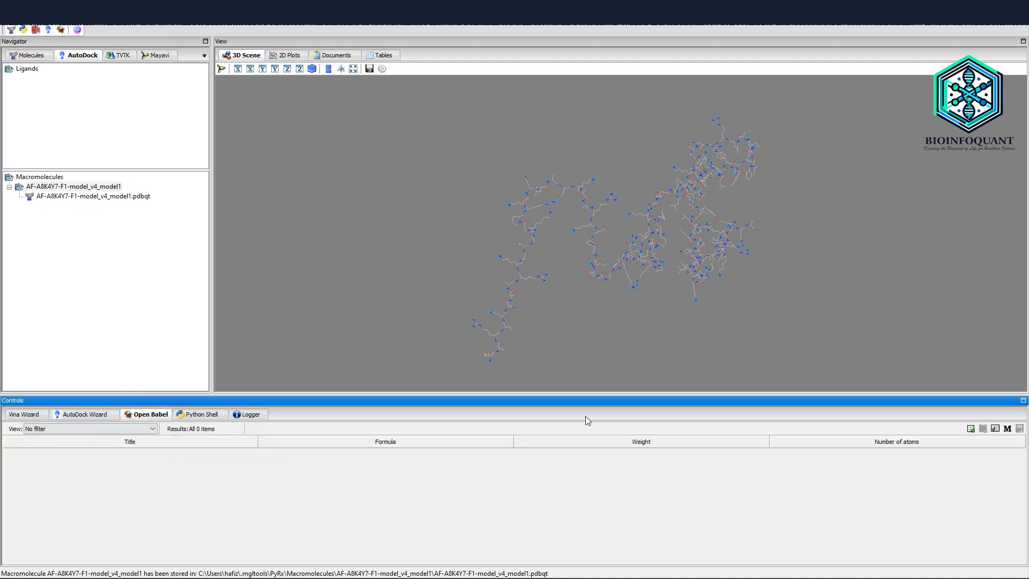
{"action": "left_click", "coordinate": [970, 429]}
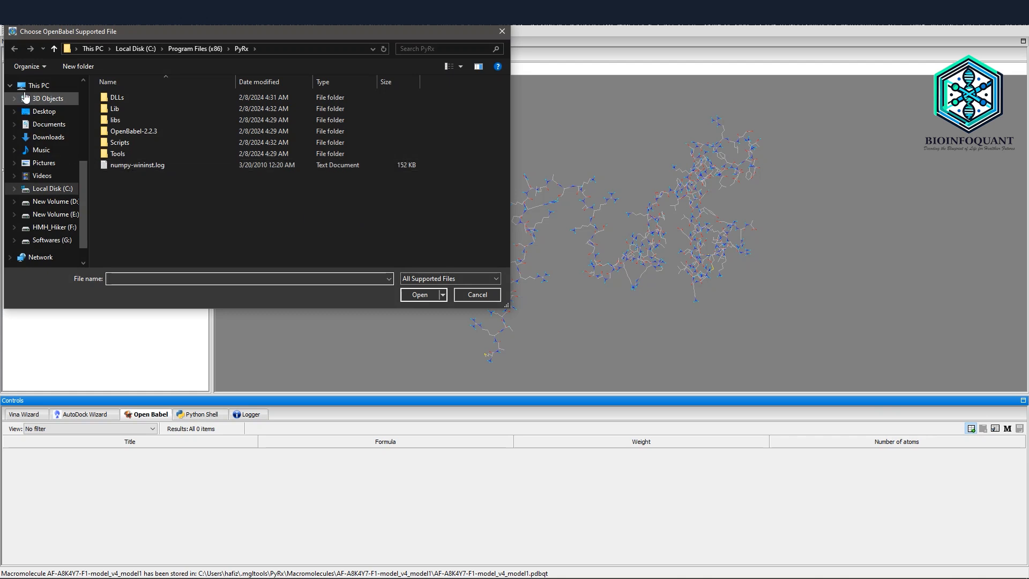
{"action": "left_click", "coordinate": [54, 140]}
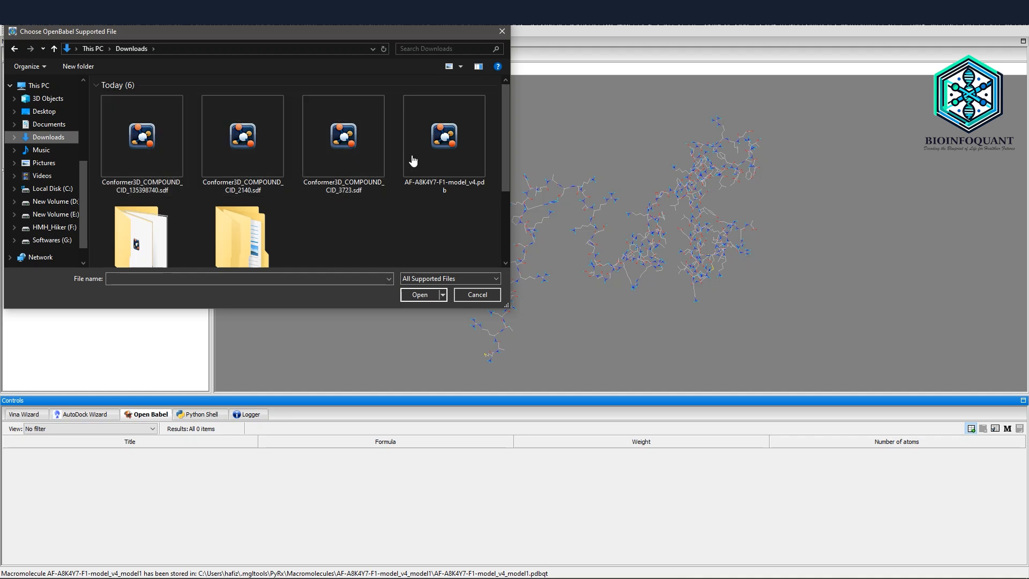
{"action": "double_click", "coordinate": [329, 160]}
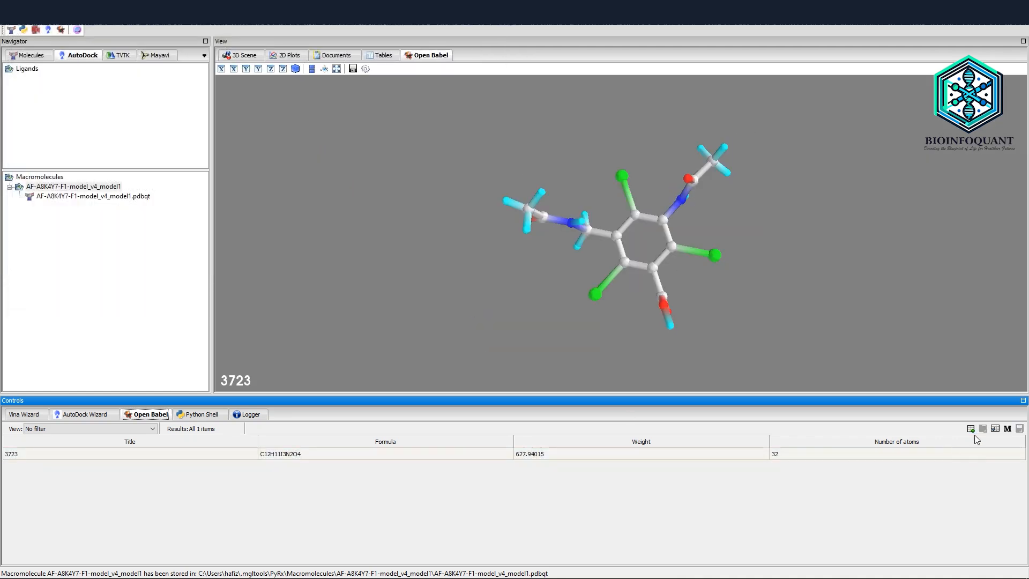
Import the ligand files Conformer3D_COMPOUND_CID_2140.sdf and Conformer3D_COMPOUND_CID_135398740.sdf into the Open Babel ligand table.
{"action": "left_click", "coordinate": [970, 428]}
{"action": "left_click", "coordinate": [236, 140]}
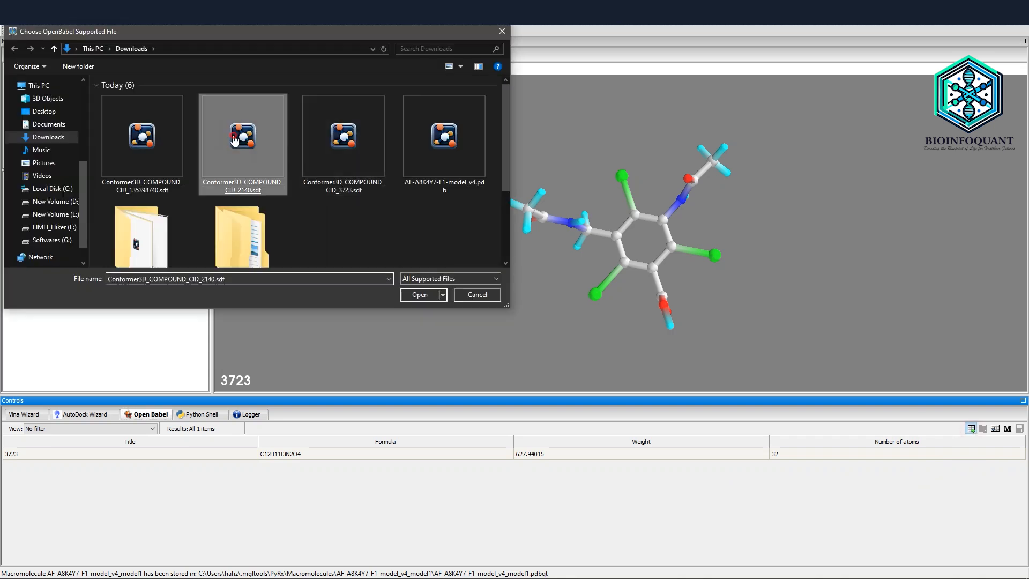
{"action": "double_click", "coordinate": [236, 140]}
{"action": "left_click", "coordinate": [970, 428]}
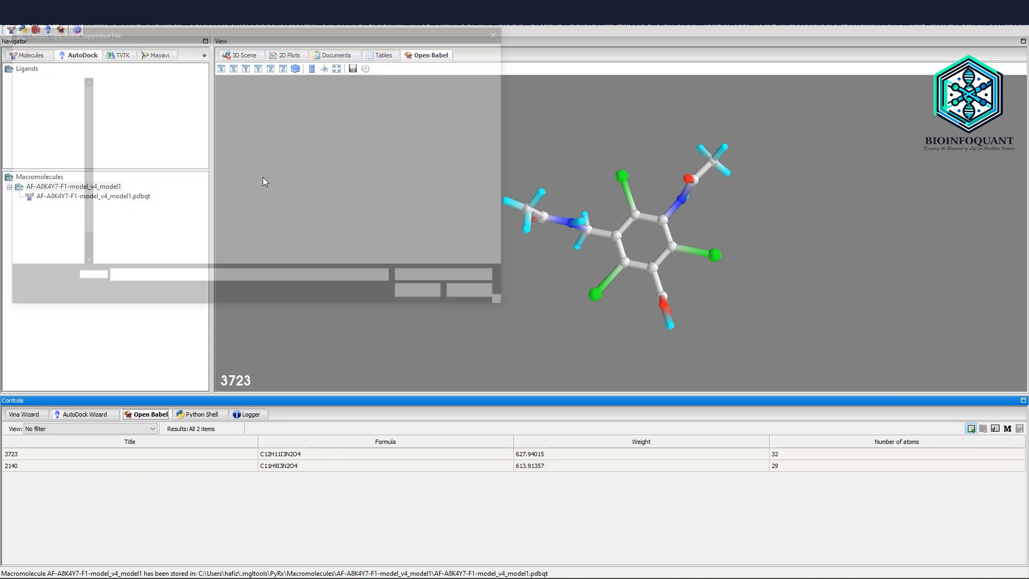
{"action": "left_click", "coordinate": [143, 140]}
{"action": "double_click", "coordinate": [143, 140]}
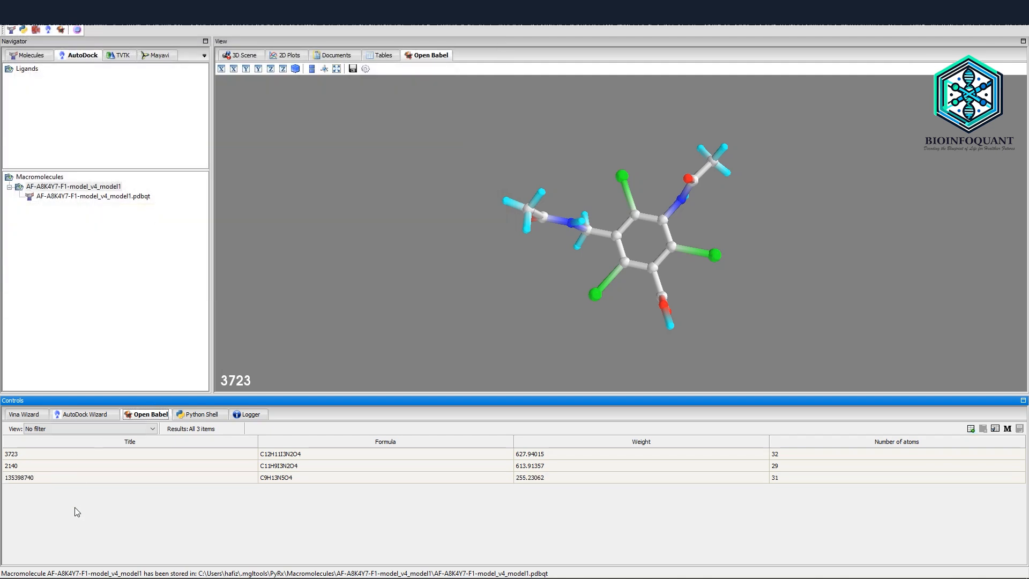
Preview the three imported ligand structures one by one and energy-minimize all of them.
{"action": "left_click", "coordinate": [57, 477]}
{"action": "left_click", "coordinate": [63, 465]}
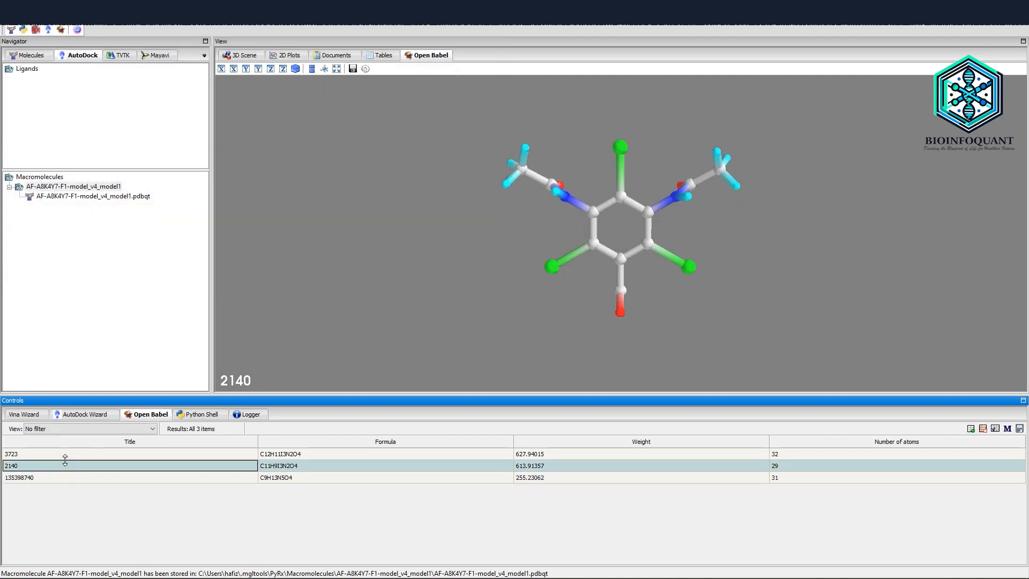
{"action": "left_click", "coordinate": [65, 454]}
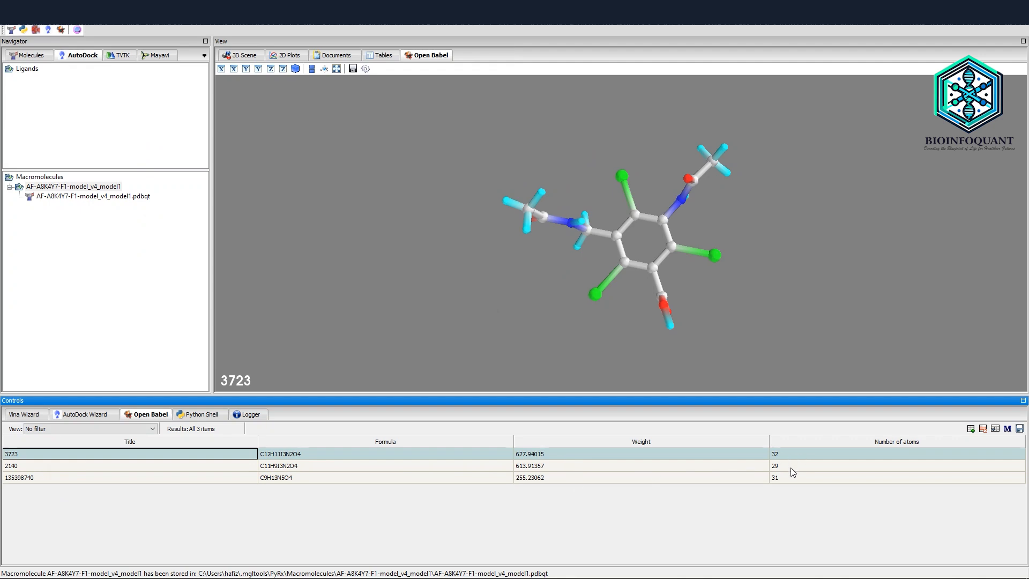
{"action": "right_click", "coordinate": [65, 478]}
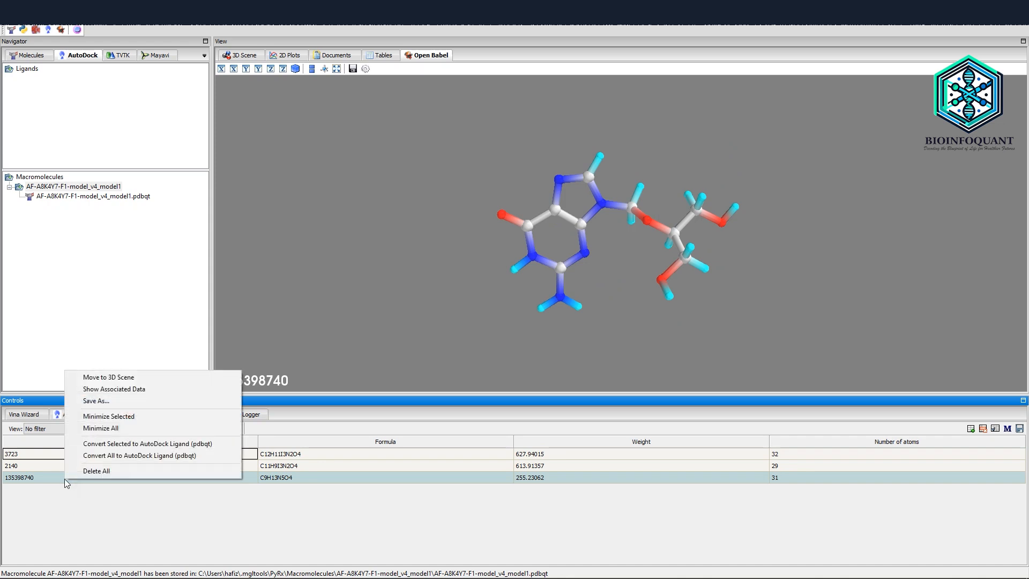
{"action": "left_click", "coordinate": [102, 428]}
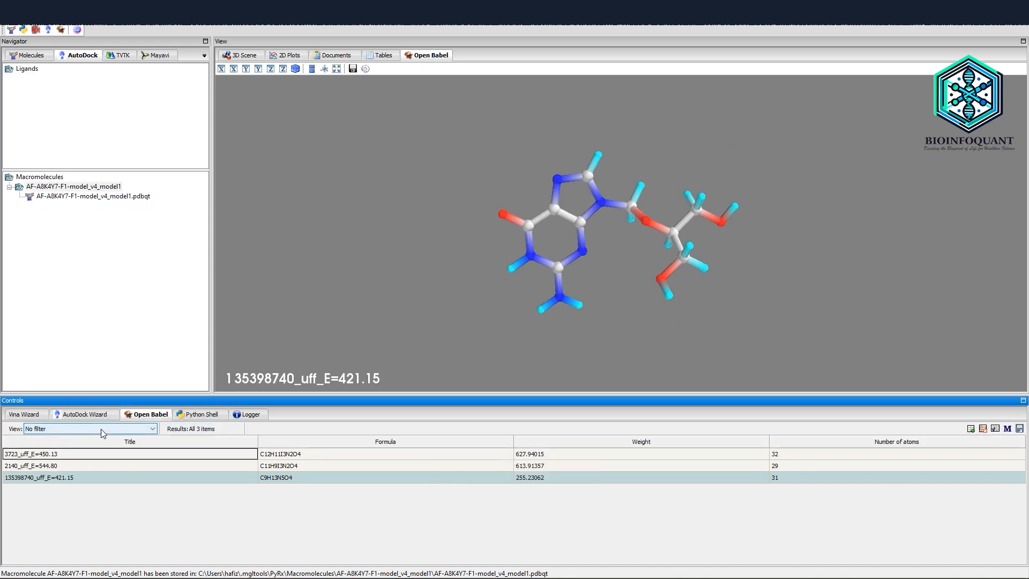
Review the minimized structures of ligands 2140 and 3723, and convert all ligands to AutoDock pdbqt format.
{"action": "left_click", "coordinate": [104, 465]}
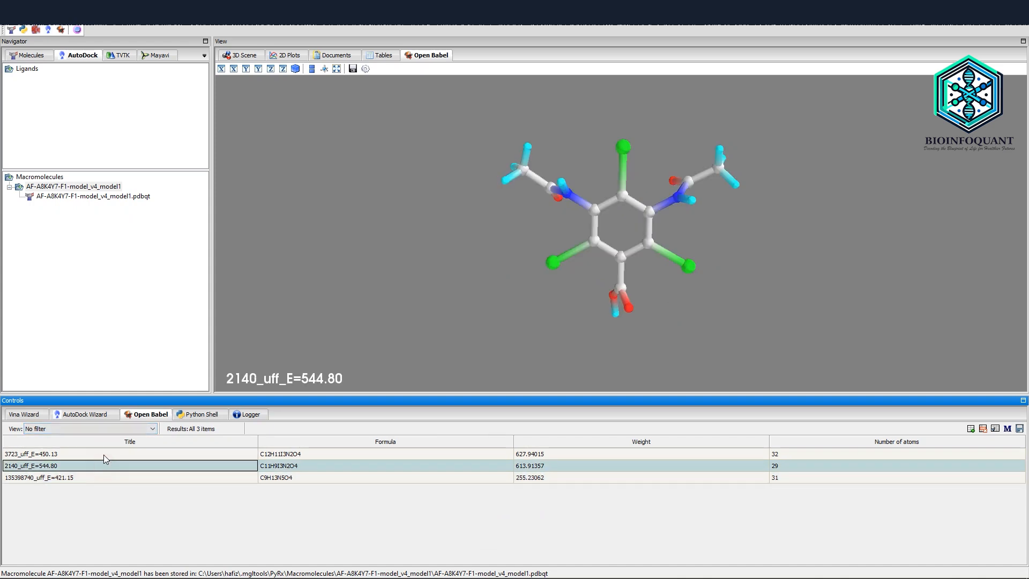
{"action": "left_click", "coordinate": [104, 454]}
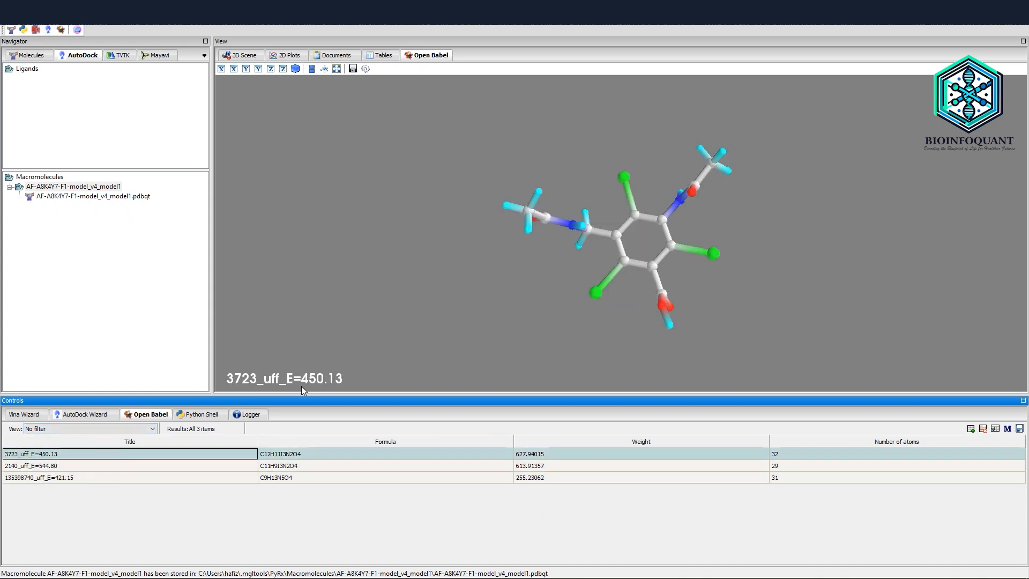
{"action": "right_click", "coordinate": [83, 477]}
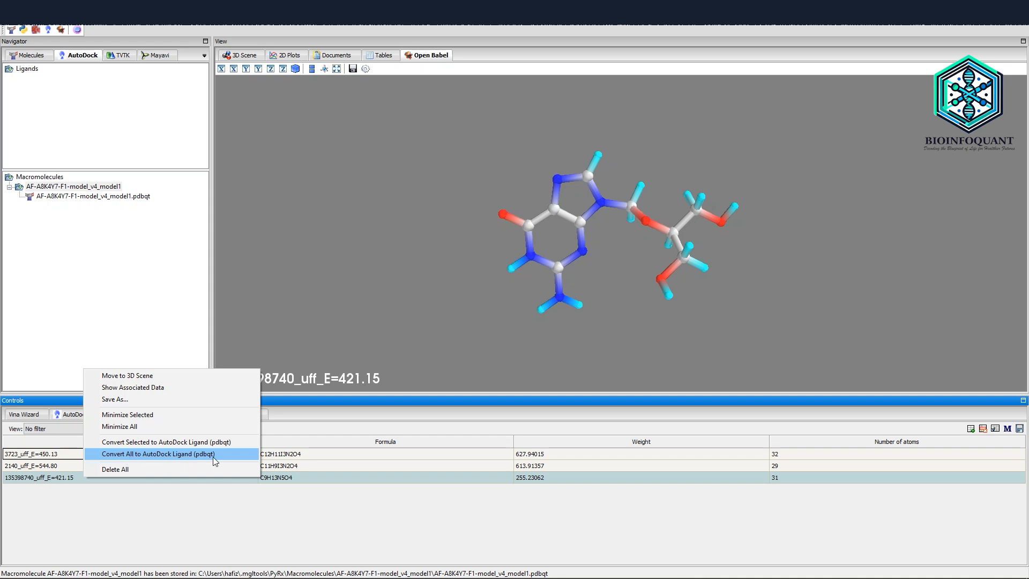
{"action": "left_click", "coordinate": [189, 458]}
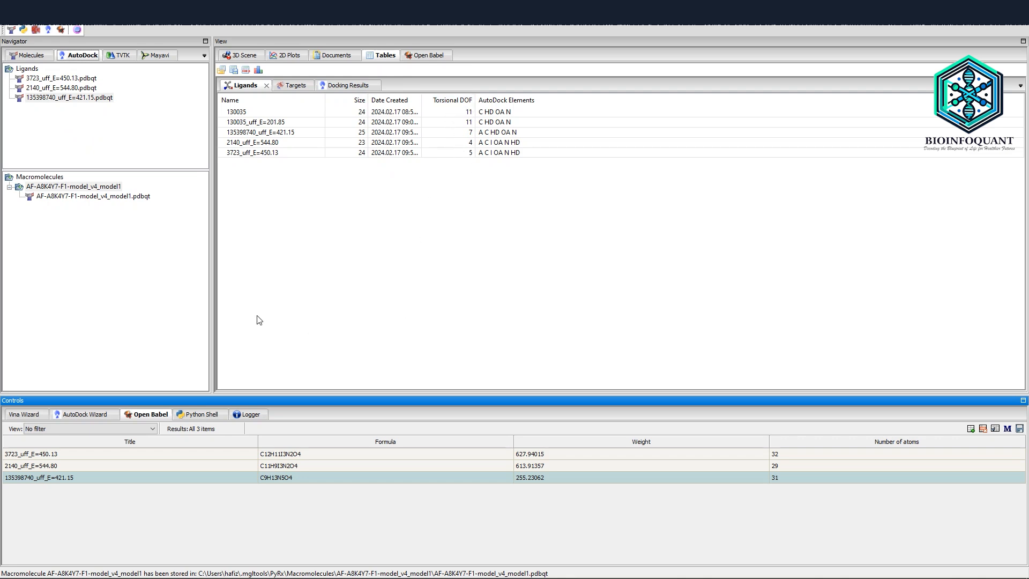
Start the Vina wizard in local mode and proceed to the Run Vina stage with ligand 135398740 and the histone macromolecule.
{"action": "left_click", "coordinate": [33, 415]}
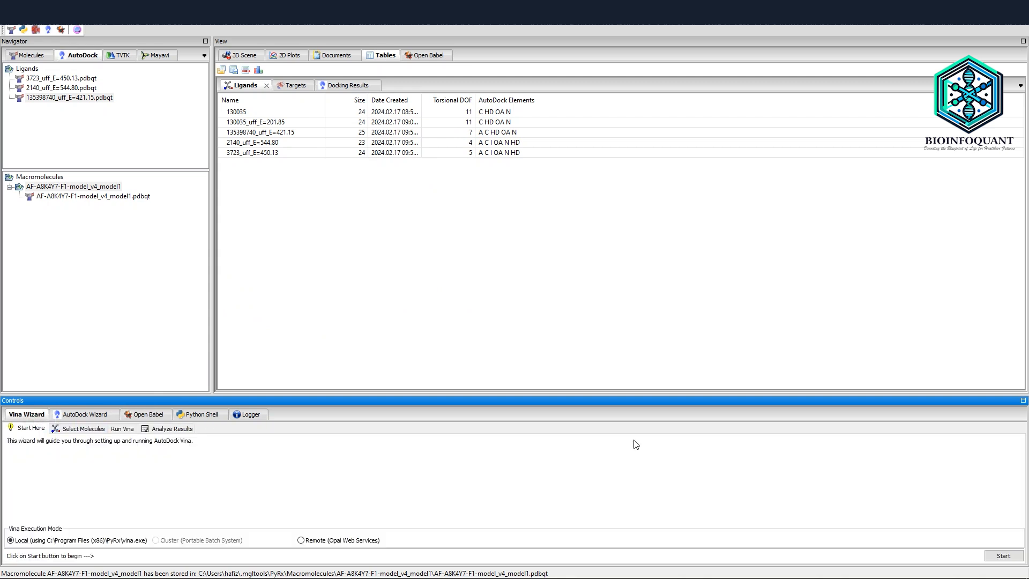
{"action": "left_click", "coordinate": [1004, 556]}
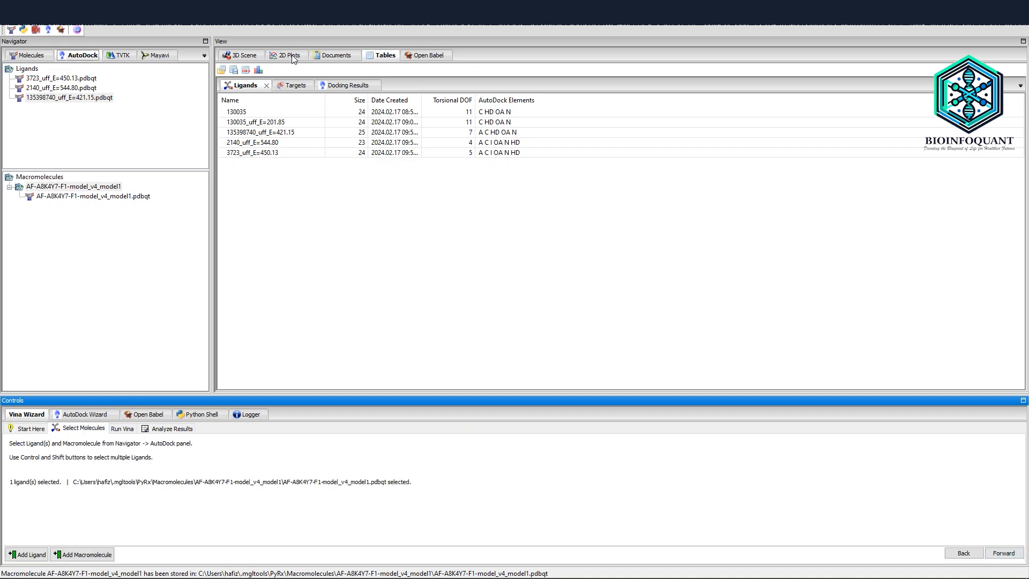
{"action": "left_click", "coordinate": [1003, 553]}
Stretch the Vina search box around the protein along Y to about 58.3 Å.
{"action": "left_click", "coordinate": [595, 220]}
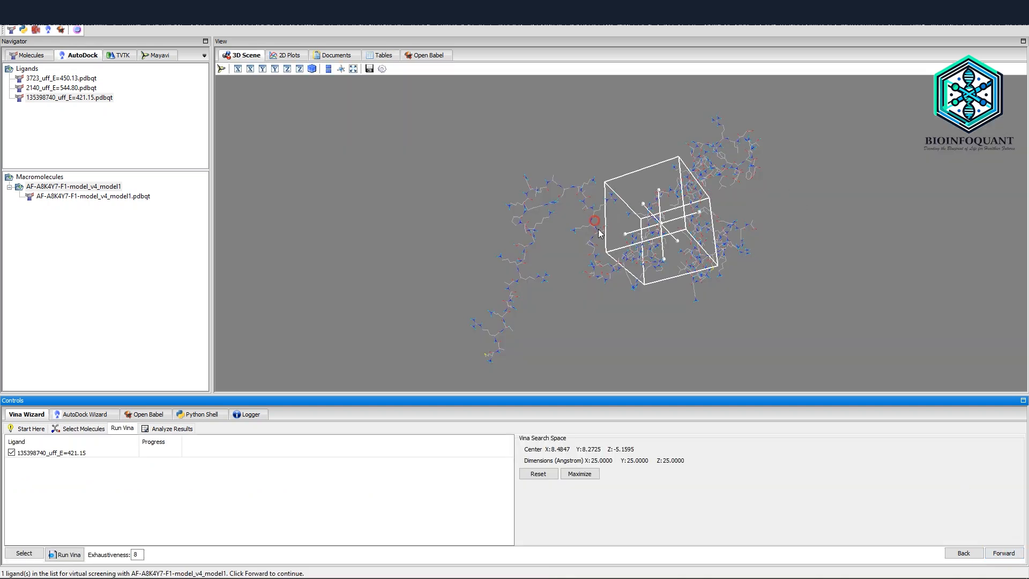
{"action": "mouse_move", "coordinate": [599, 229]}
{"action": "left_mouse_down"}
{"action": "mouse_move", "coordinate": [679, 290]}
{"action": "mouse_move", "coordinate": [778, 278]}
{"action": "left_mouse_up"}
{"action": "left_click_drag", "start_coordinate": [574, 228], "coordinate": [669, 217]}
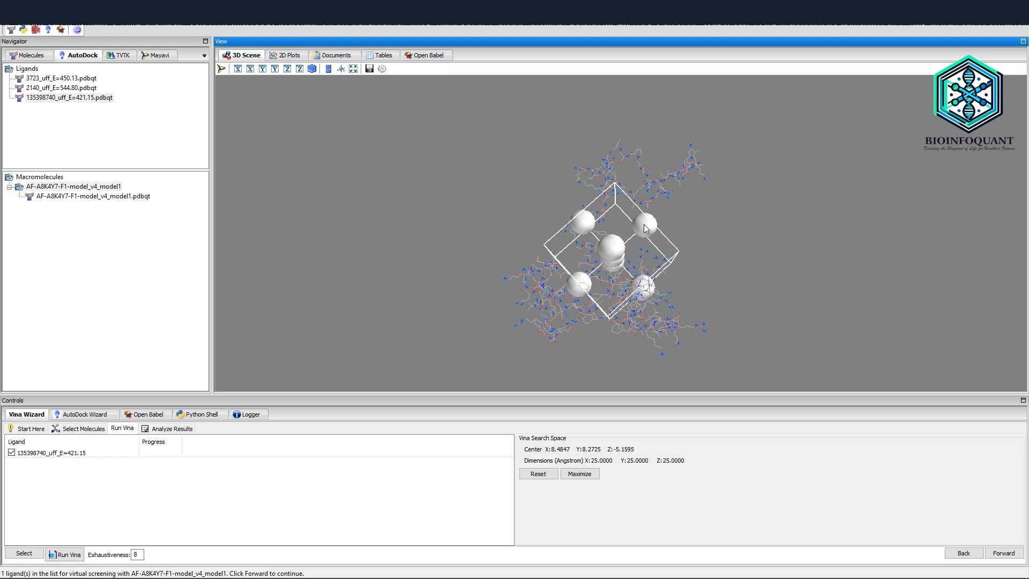
{"action": "left_click_drag", "start_coordinate": [645, 229], "coordinate": [700, 175]}
{"action": "left_click", "coordinate": [574, 294]}
{"action": "left_click_drag", "start_coordinate": [573, 290], "coordinate": [544, 315]}
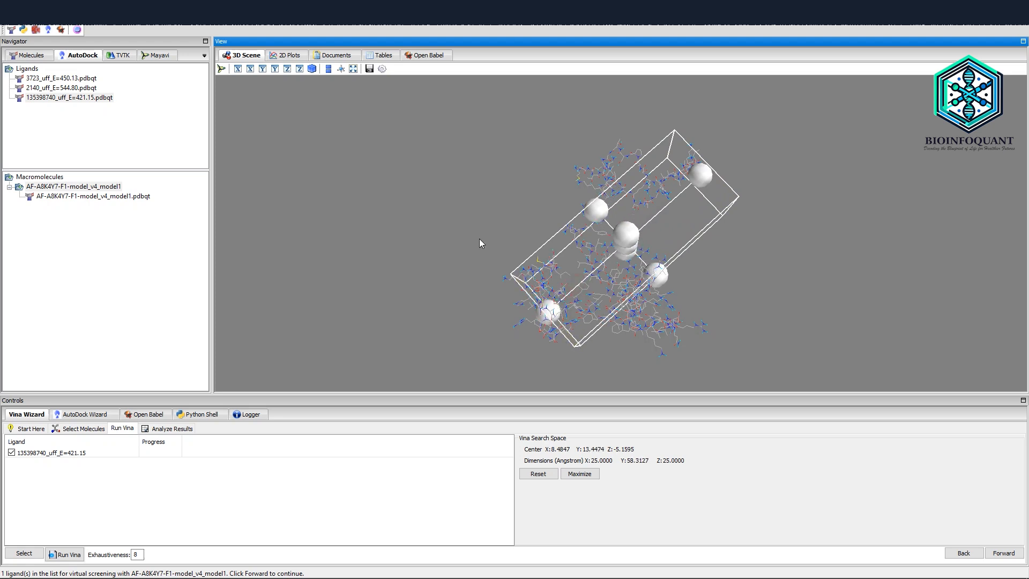
Stretch the Vina search box along Z to about 34.3 Å and move its centre to about X 49.6, Y 16.3, Z -11.2.
{"action": "left_click_drag", "start_coordinate": [479, 239], "coordinate": [608, 284]}
{"action": "left_click_drag", "start_coordinate": [625, 237], "coordinate": [569, 222]}
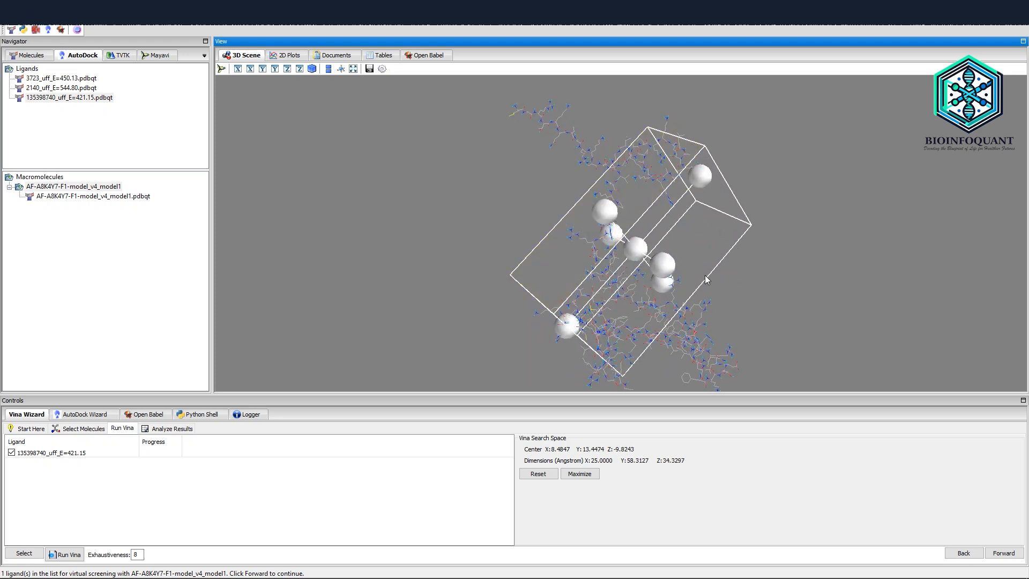
{"action": "left_click_drag", "start_coordinate": [546, 178], "coordinate": [708, 261]}
{"action": "left_click", "coordinate": [643, 263]}
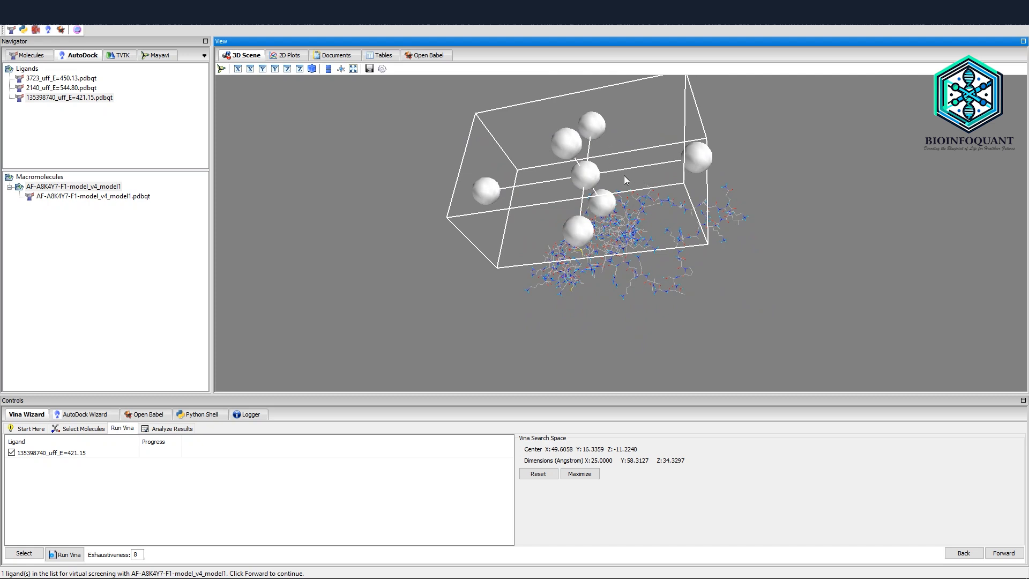
Move the Vina search box centre to about X 44.5, Y 31.2, Z -27.1 and trim its Y dimension to about 57.8 Å.
{"action": "left_click_drag", "start_coordinate": [585, 175], "coordinate": [681, 232]}
{"action": "left_click_drag", "start_coordinate": [965, 323], "coordinate": [552, 225]}
{"action": "left_click_drag", "start_coordinate": [599, 194], "coordinate": [549, 189]}
{"action": "left_click_drag", "start_coordinate": [590, 136], "coordinate": [589, 136]}
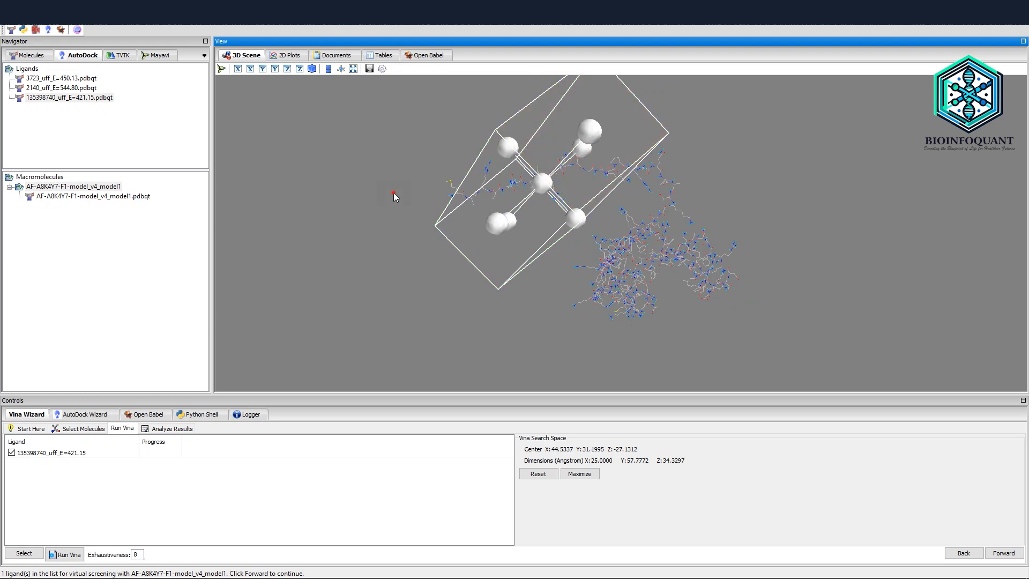
Shrink the Vina search box to about 35.1 Å along Y and 23.1 Å along X.
{"action": "left_click_drag", "start_coordinate": [395, 193], "coordinate": [651, 195]}
{"action": "left_click_drag", "start_coordinate": [573, 208], "coordinate": [626, 194]}
{"action": "left_click_drag", "start_coordinate": [788, 148], "coordinate": [760, 157]}
{"action": "left_click_drag", "start_coordinate": [821, 198], "coordinate": [685, 189]}
{"action": "left_click_drag", "start_coordinate": [609, 126], "coordinate": [614, 141]}
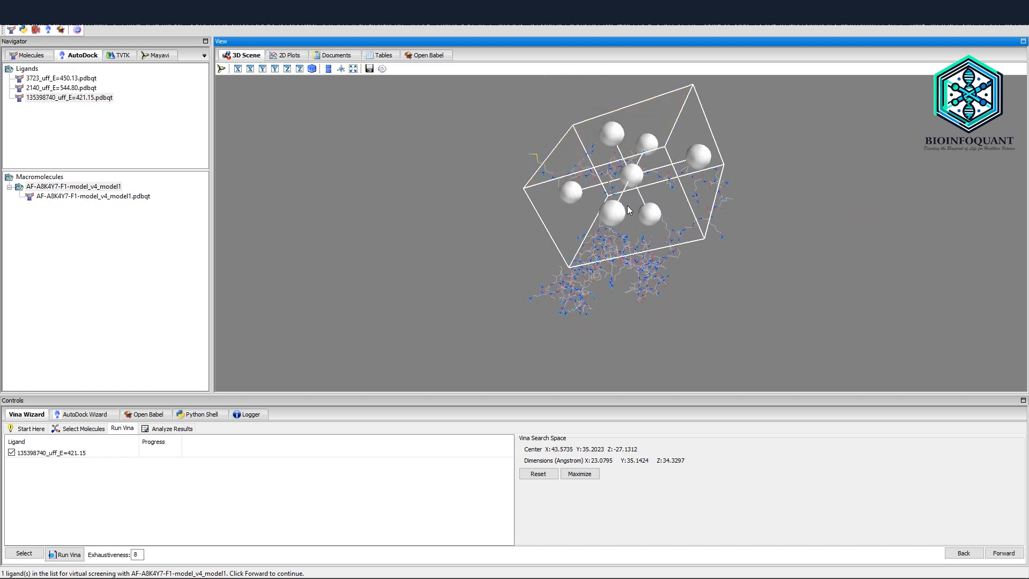
Fit the Vina search box to about 16.3 × 14.6 × 18.0 Å, centred near X 52.7, Y 28.1, Z -35.7.
{"action": "left_click_drag", "start_coordinate": [649, 214], "coordinate": [644, 201]}
{"action": "left_click_drag", "start_coordinate": [726, 272], "coordinate": [318, 273]}
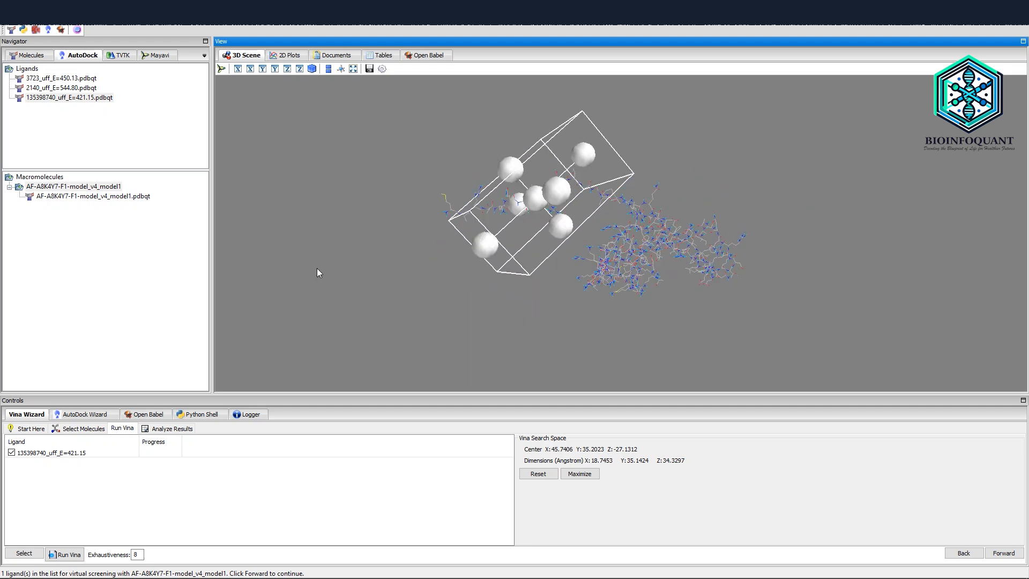
{"action": "left_click_drag", "start_coordinate": [583, 154], "coordinate": [490, 233]}
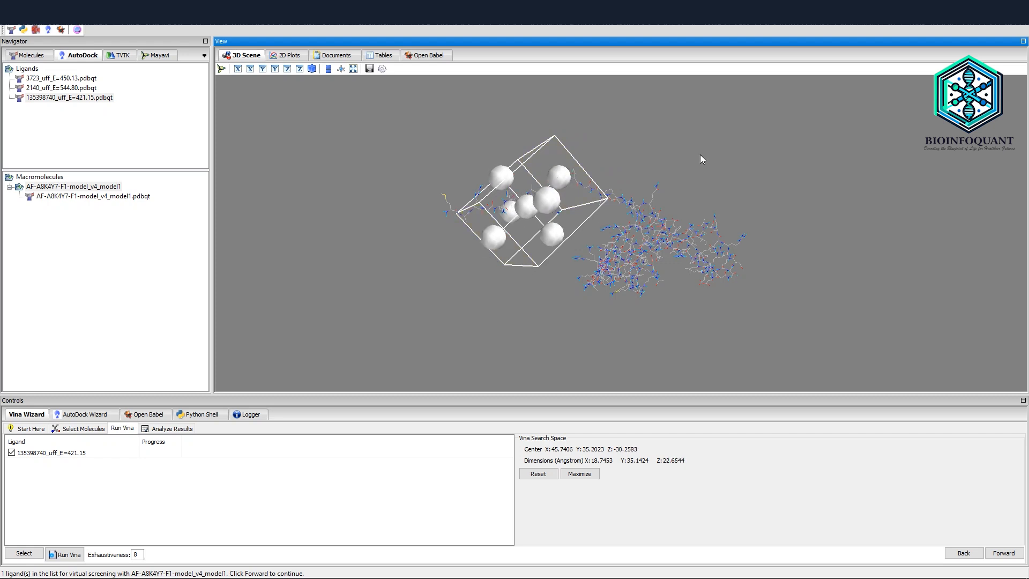
{"action": "left_click_drag", "start_coordinate": [702, 151], "coordinate": [825, 209]}
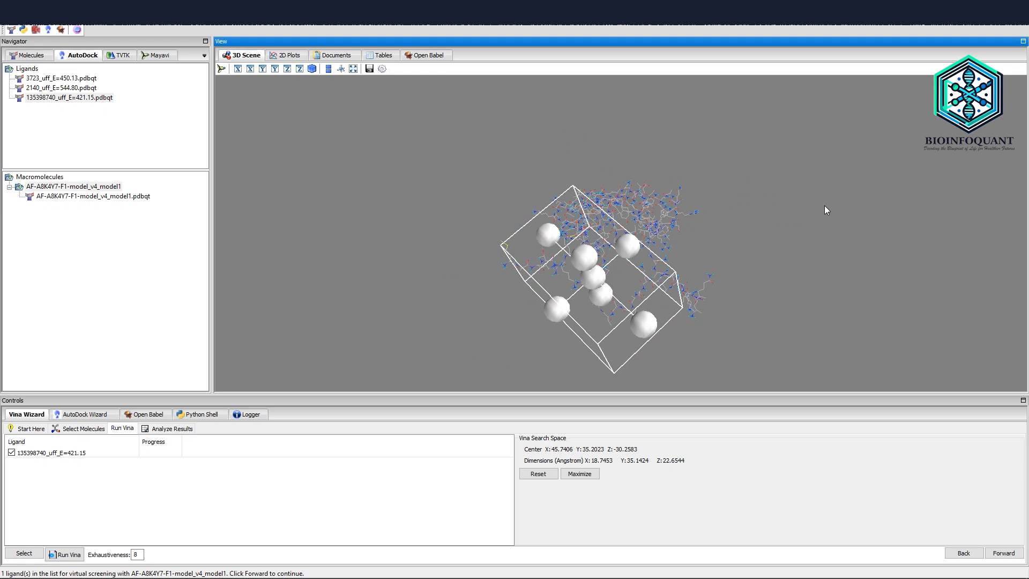
{"action": "left_click_drag", "start_coordinate": [737, 323], "coordinate": [808, 290]}
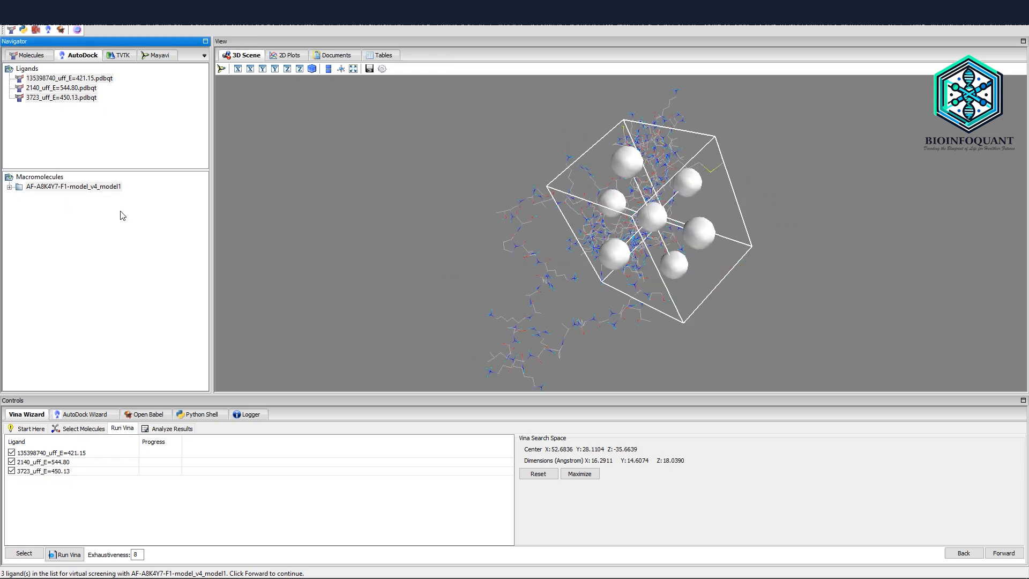
Select all three ligand pdbqt files and run the Vina docking against the histone macromolecule.
{"action": "left_click", "coordinate": [79, 118]}
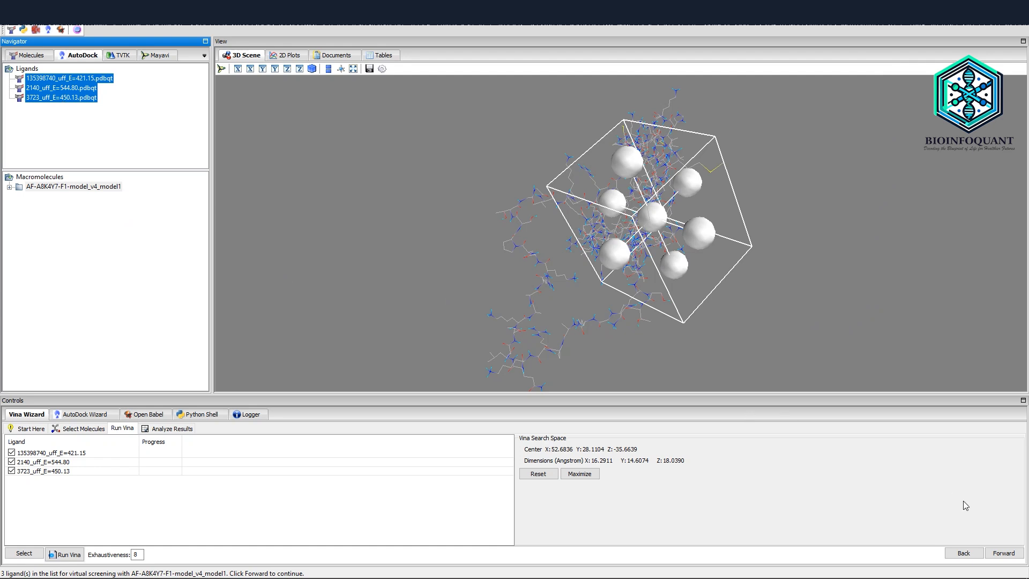
{"action": "left_click", "coordinate": [1000, 553]}
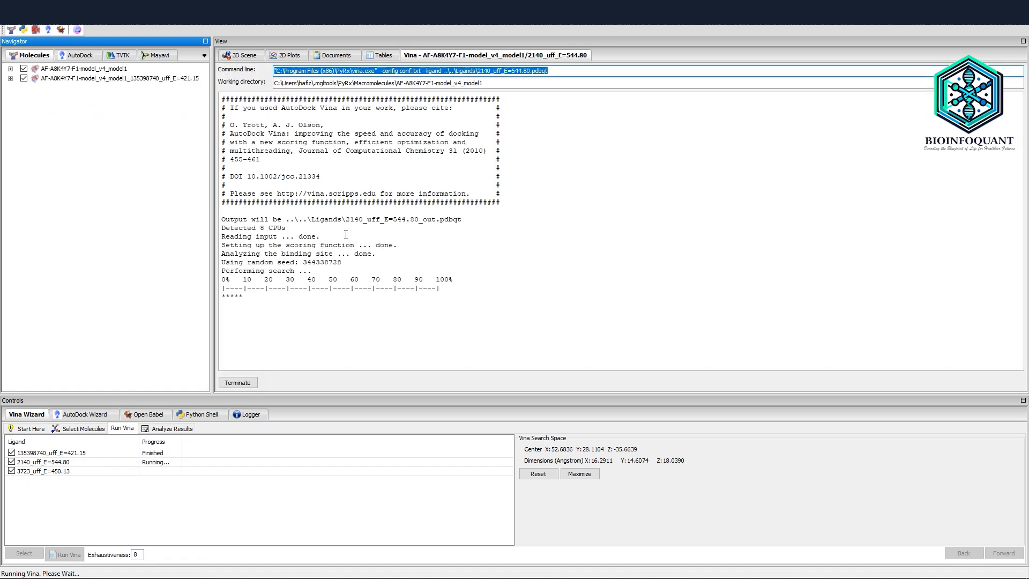
{"action": "mouse_move", "coordinate": [207, 575]}
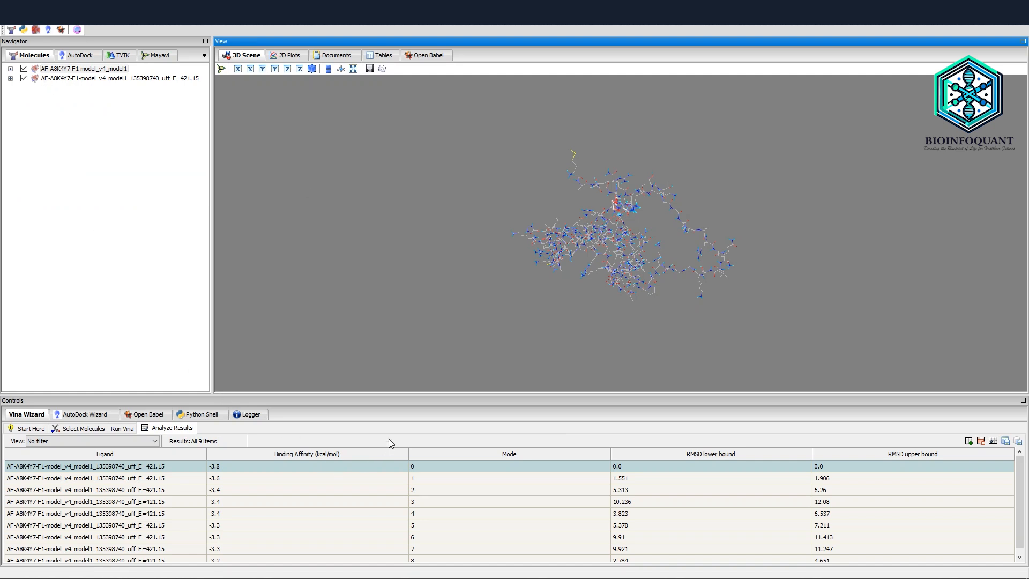
Review the docking results table and export it as a CSV file named poses in the Downloads folder.
{"action": "scroll", "coordinate": [412, 474], "scroll_direction": "down", "scroll_amount": 1}
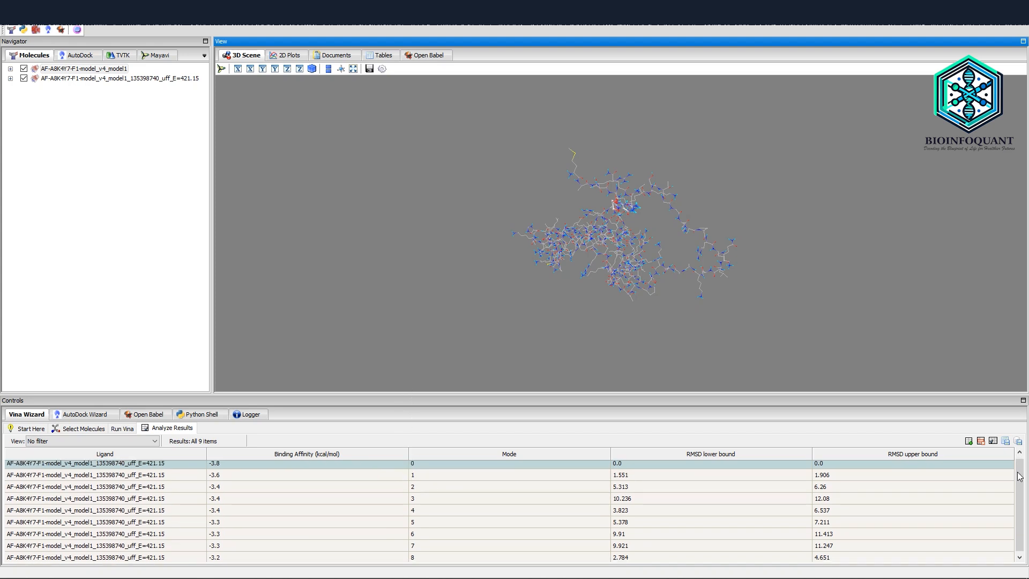
{"action": "left_click", "coordinate": [1006, 443]}
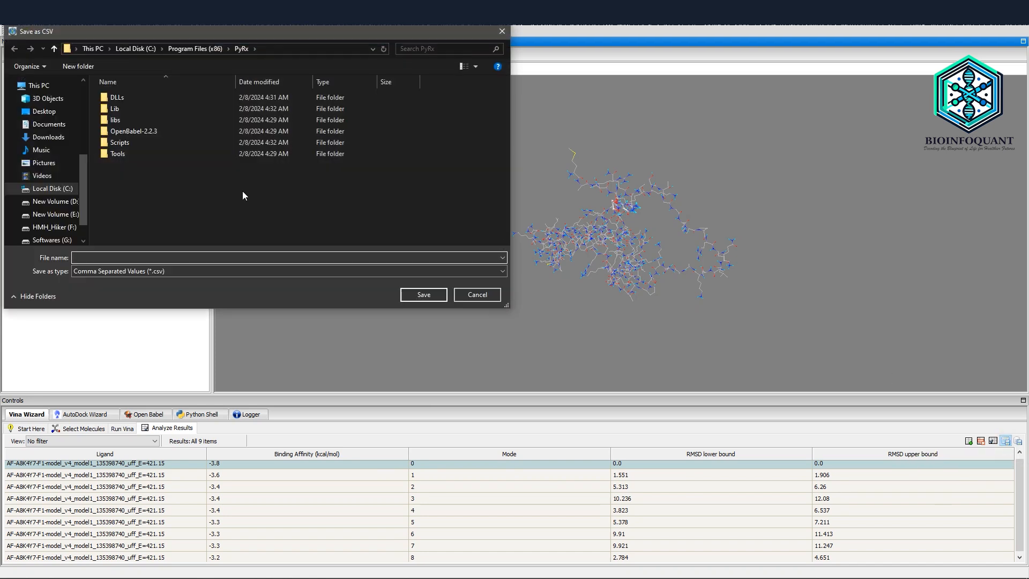
{"action": "left_click", "coordinate": [48, 138]}
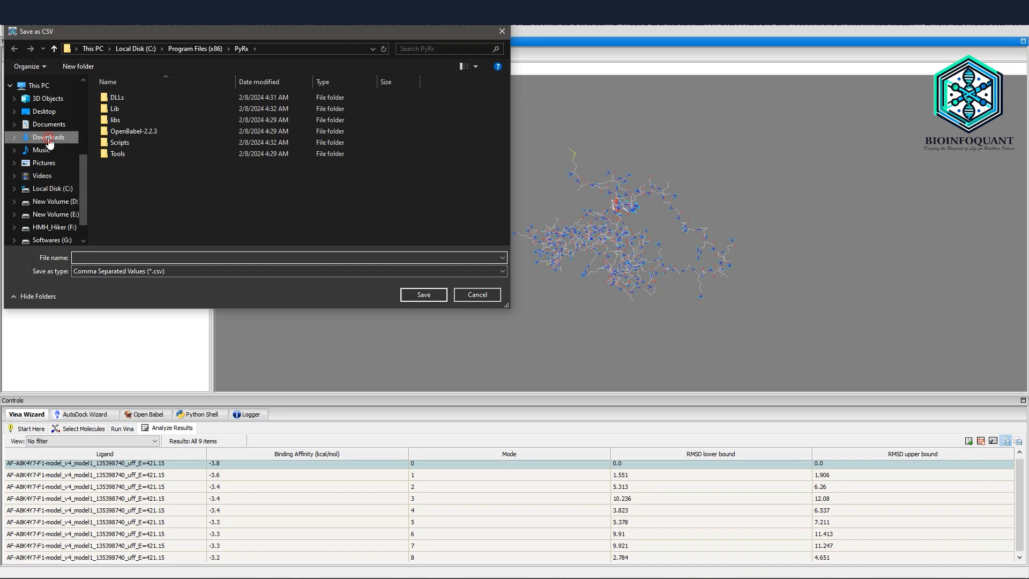
{"action": "left_click", "coordinate": [121, 255]}
{"action": "type", "text": "C"}
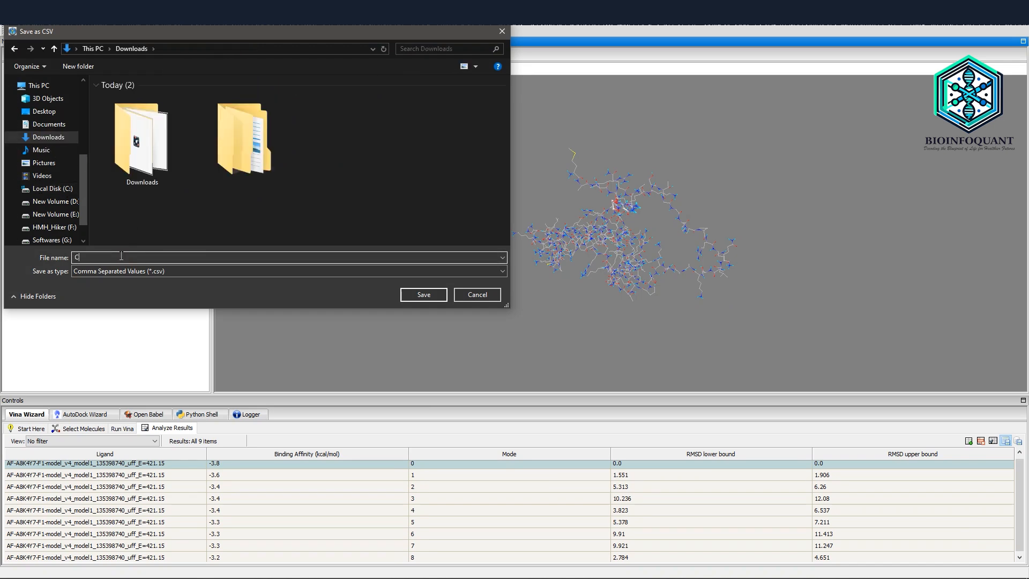
{"action": "type", "text": "o"}
{"action": "key", "text": "BackSpace"}
{"action": "key", "text": "BackSpace"}
{"action": "type", "text": "pos"}
{"action": "key", "text": "Return"}
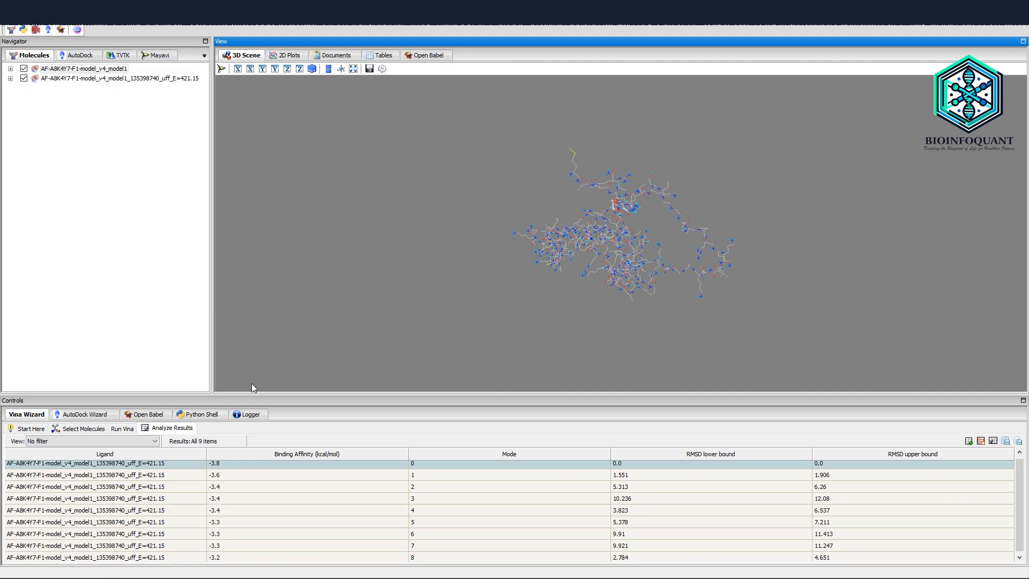
Open poses.csv from the Downloads folder in Excel, enlarge the sheet and widen the Ligand column.
{"action": "key", "text": "super+e"}
{"action": "double_click", "coordinate": [564, 389]}
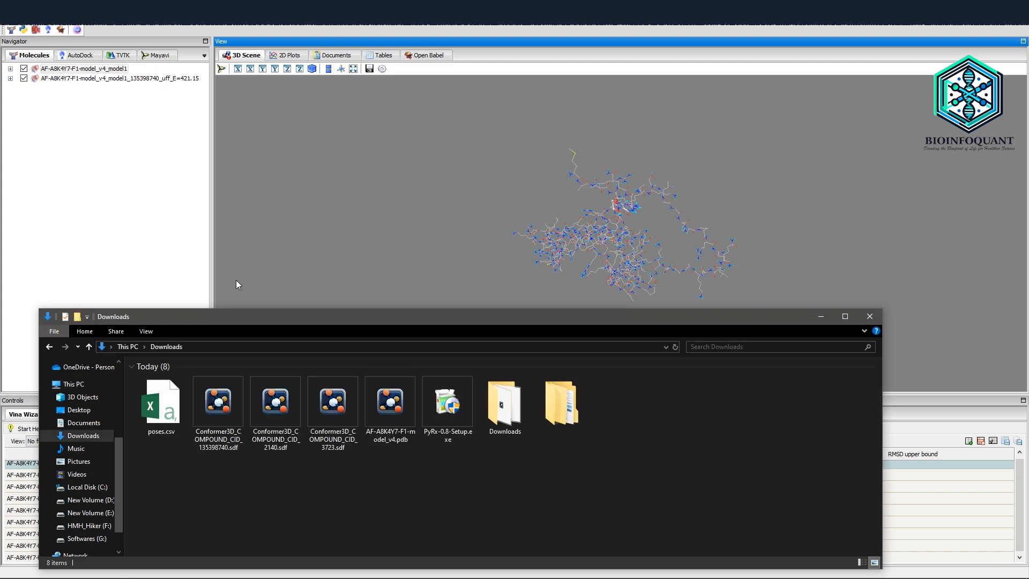
{"action": "left_click", "coordinate": [168, 400]}
{"action": "double_click", "coordinate": [168, 401]}
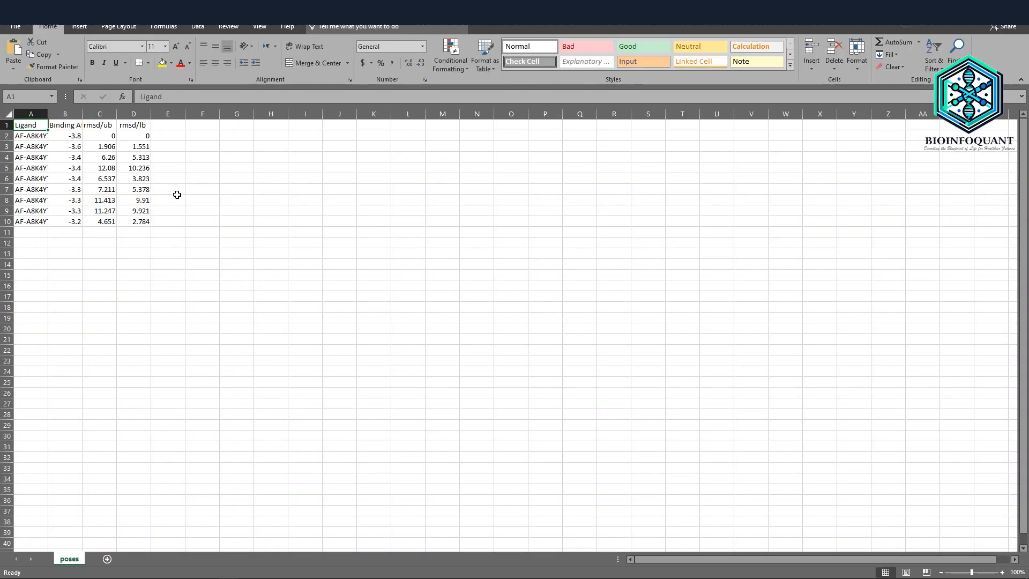
{"action": "scroll", "coordinate": [49, 186], "scroll_direction": "up", "scroll_amount": 8, "text": "ctrl"}
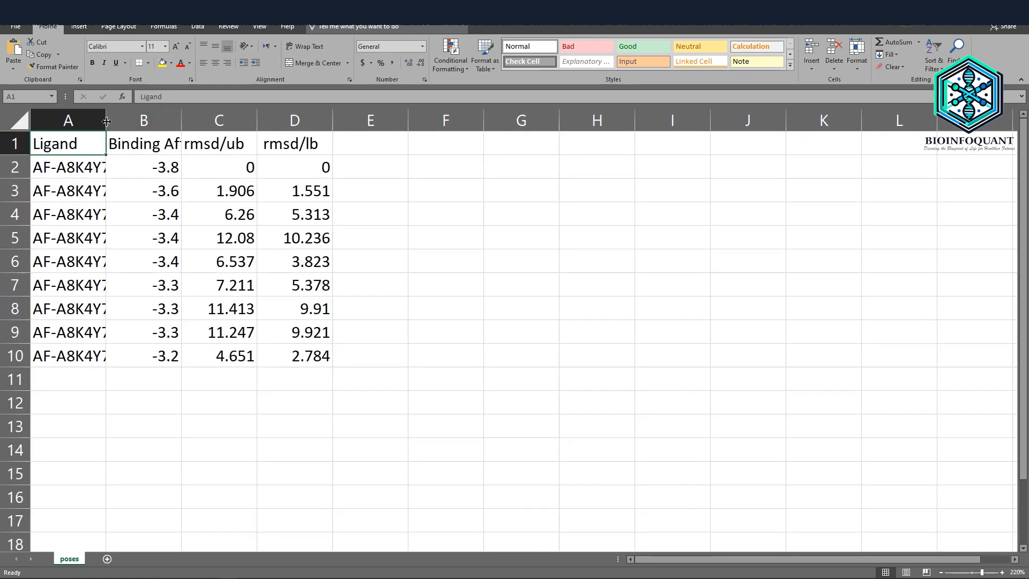
{"action": "left_click_drag", "start_coordinate": [105, 120], "coordinate": [357, 122]}
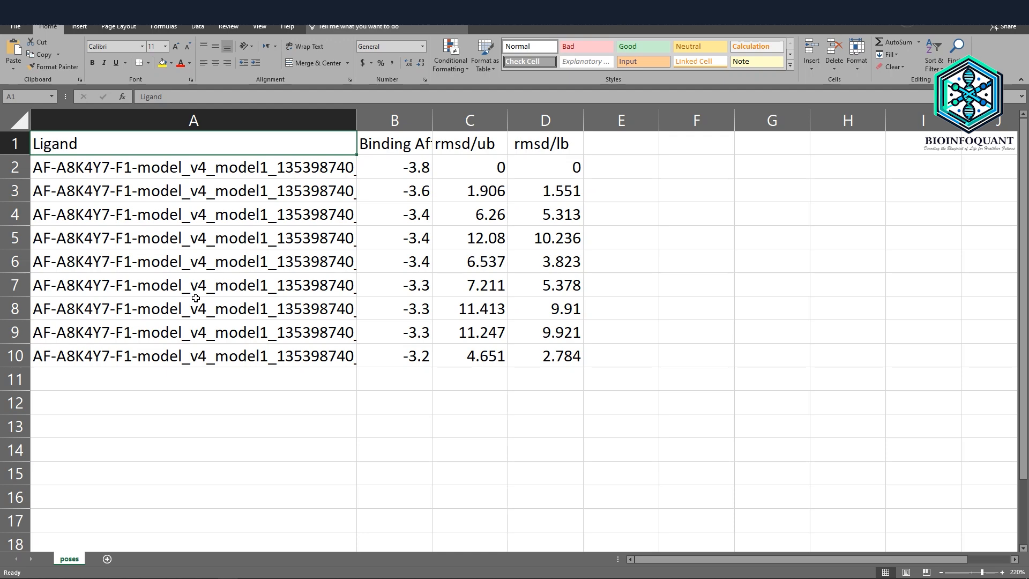
Switch back to PyRx and save the docked pose of ligand 135398740 as a PDB file named lead in Downloads.
{"action": "mouse_move", "coordinate": [492, 578]}
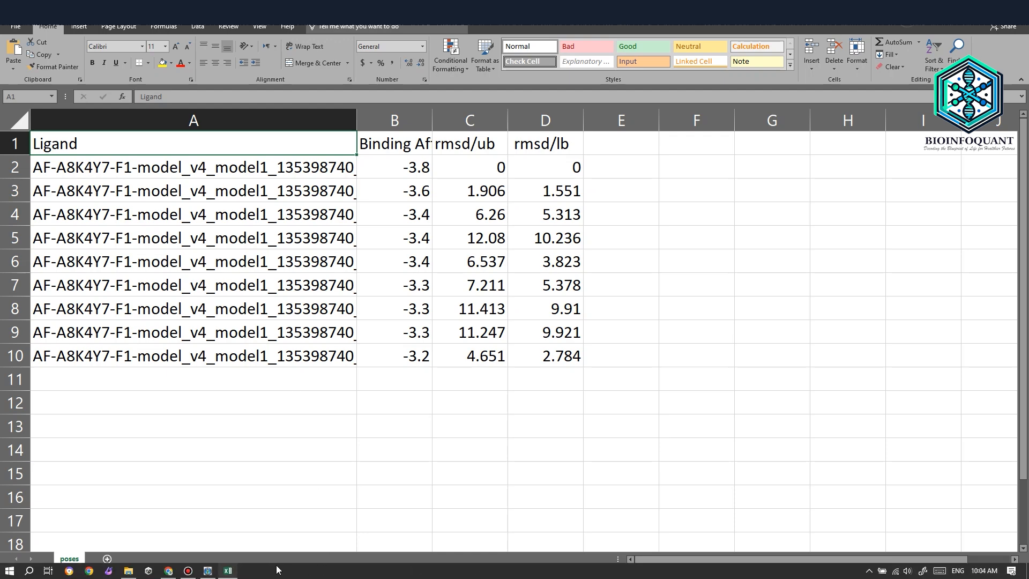
{"action": "left_click", "coordinate": [207, 570]}
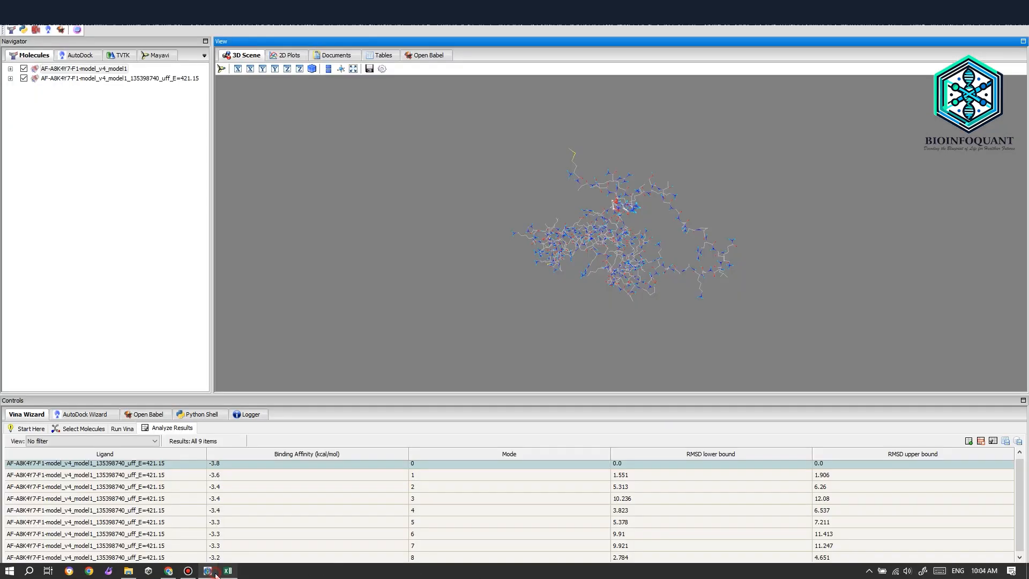
{"action": "right_click", "coordinate": [76, 78]}
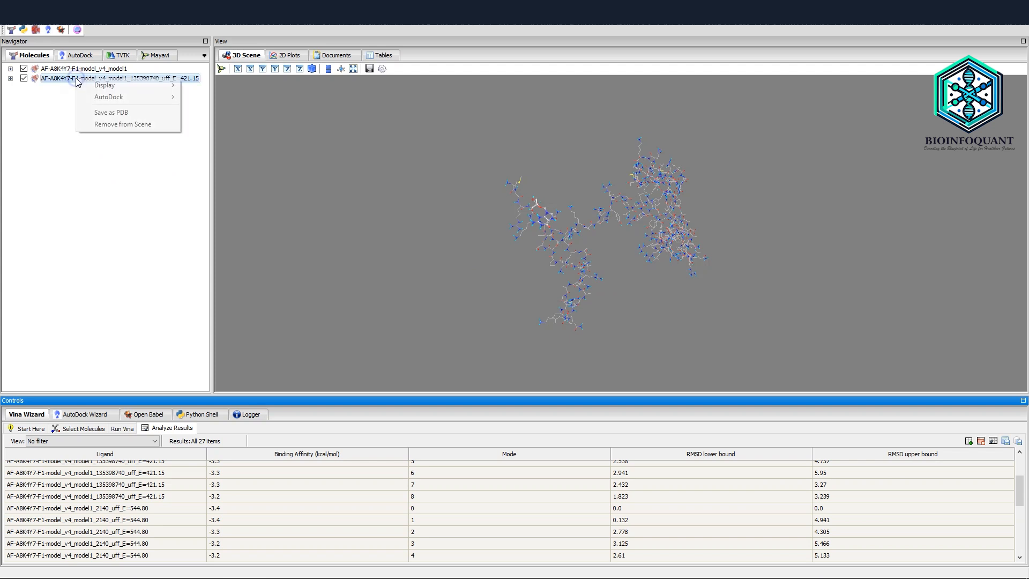
{"action": "left_click", "coordinate": [121, 112]}
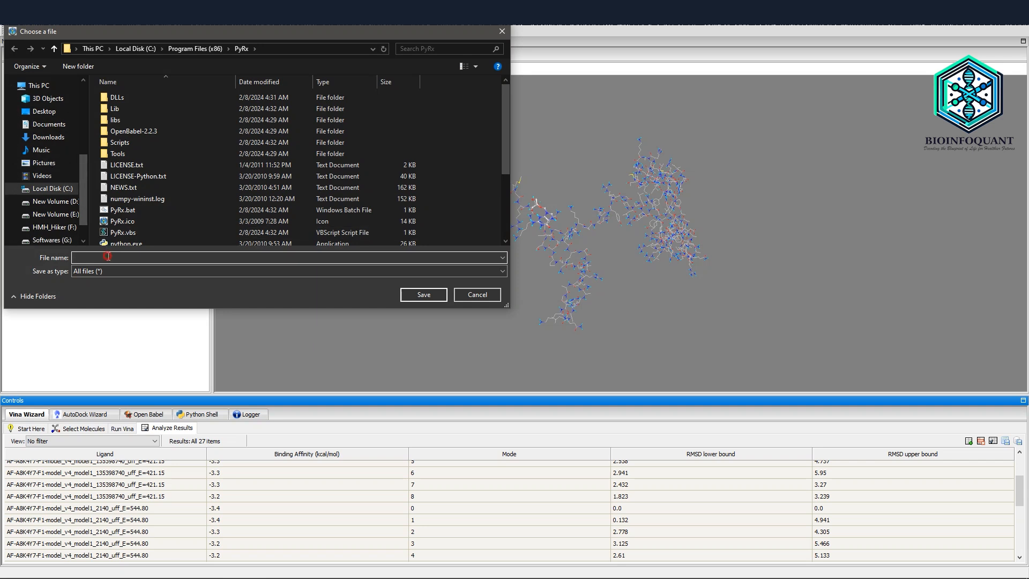
{"action": "type", "text": "lead"}
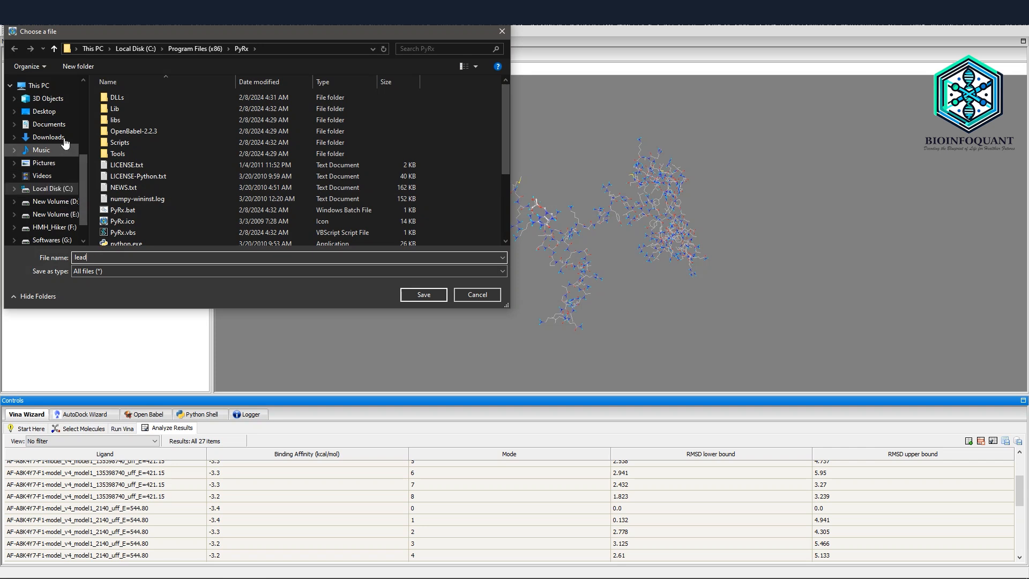
{"action": "left_click", "coordinate": [49, 137]}
{"action": "left_click", "coordinate": [424, 295]}
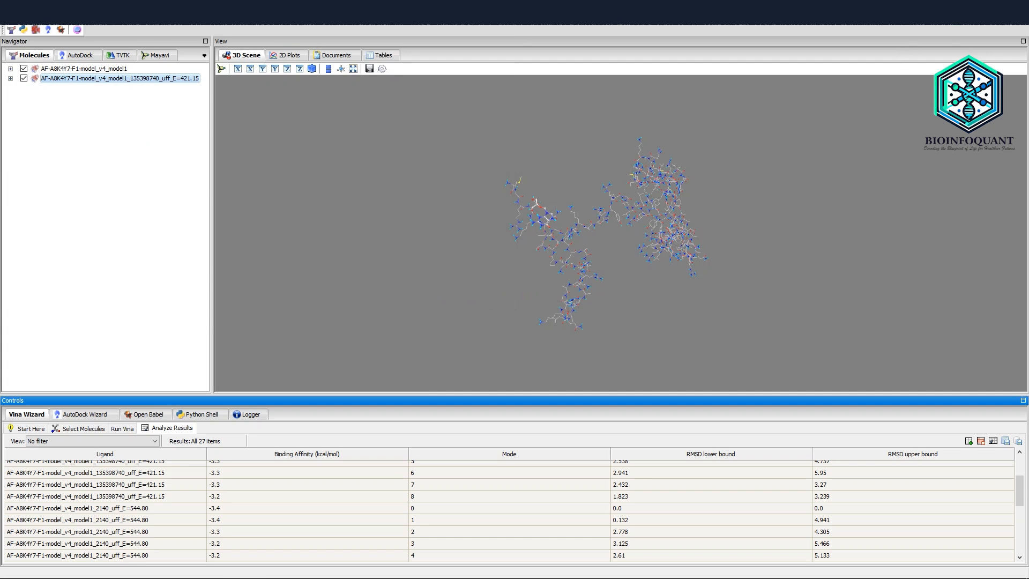
Switch to the Downloads folder, open lead_pose.pdb in PyMOL and enlarge the PyMOL viewer window.
{"action": "key", "text": "alt+Tab"}
{"action": "key", "text": "alt+Tab"}
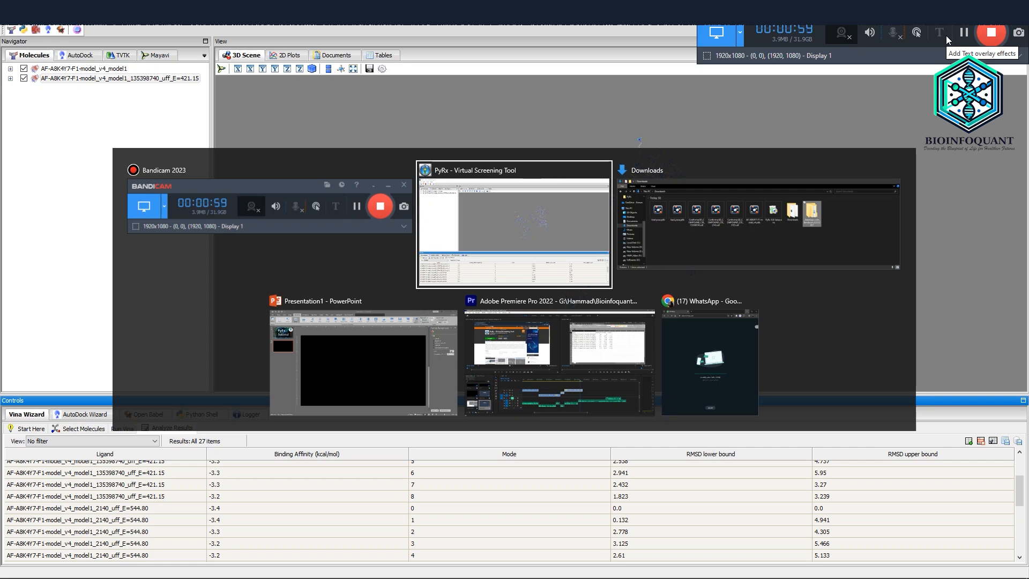
{"action": "key", "text": "alt+Tab"}
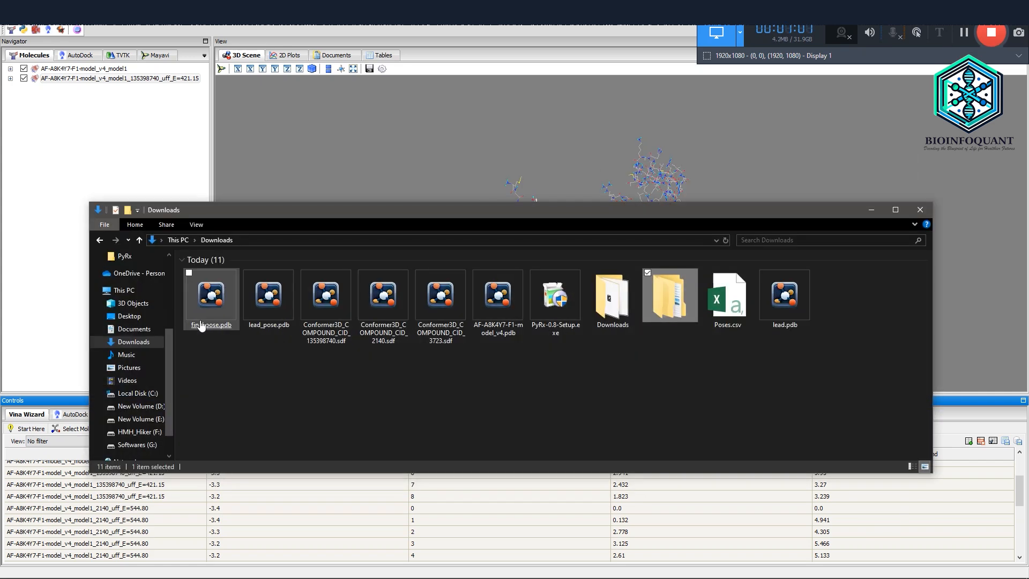
{"action": "left_click", "coordinate": [271, 308]}
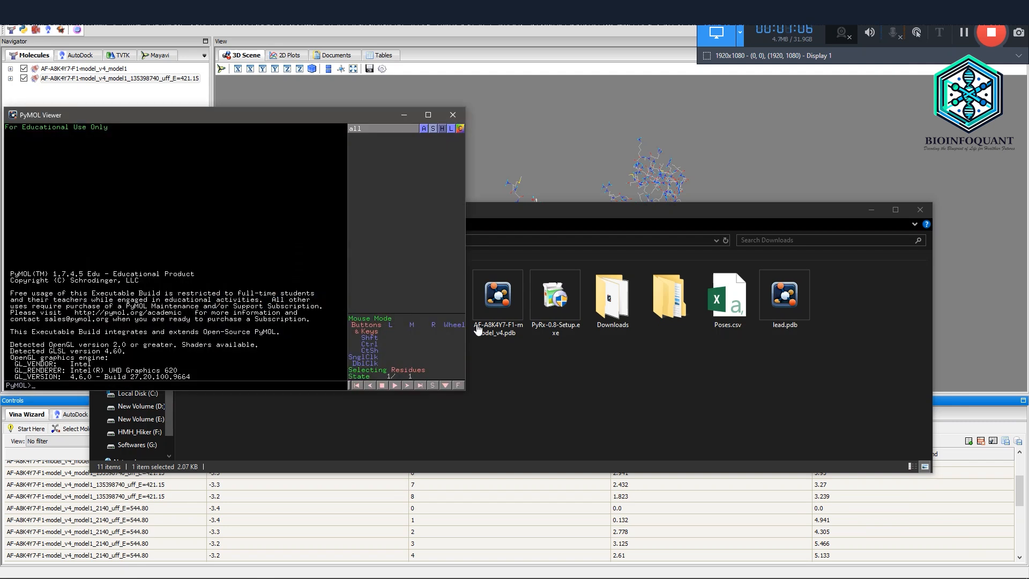
{"action": "left_click_drag", "start_coordinate": [464, 391], "coordinate": [1008, 560]}
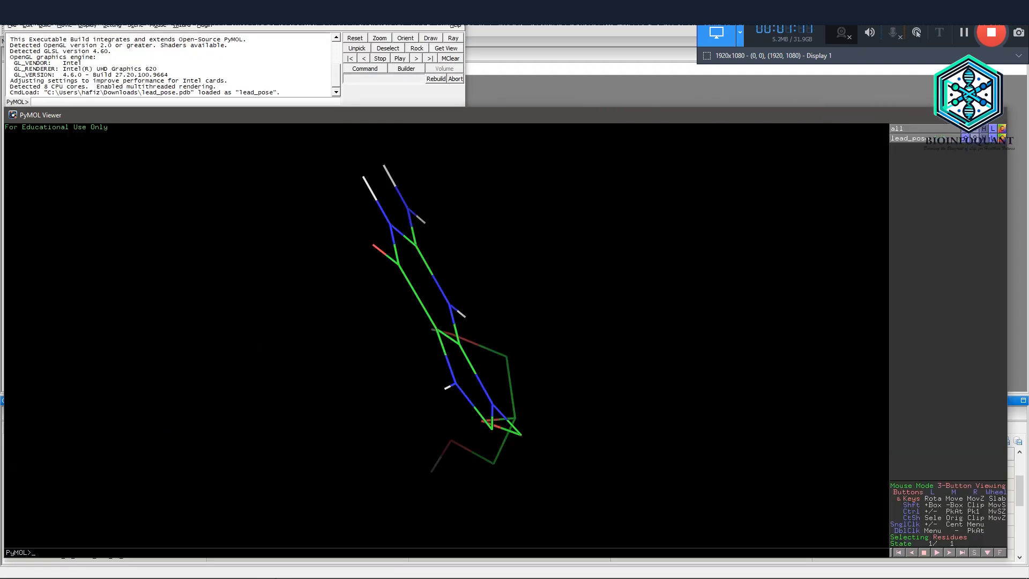
Load AF-A8K4Y7-F1-model_v4.pdb alongside the lead pose and inspect the ligand's placement on the protein from several angles.
{"action": "left_click", "coordinate": [15, 27]}
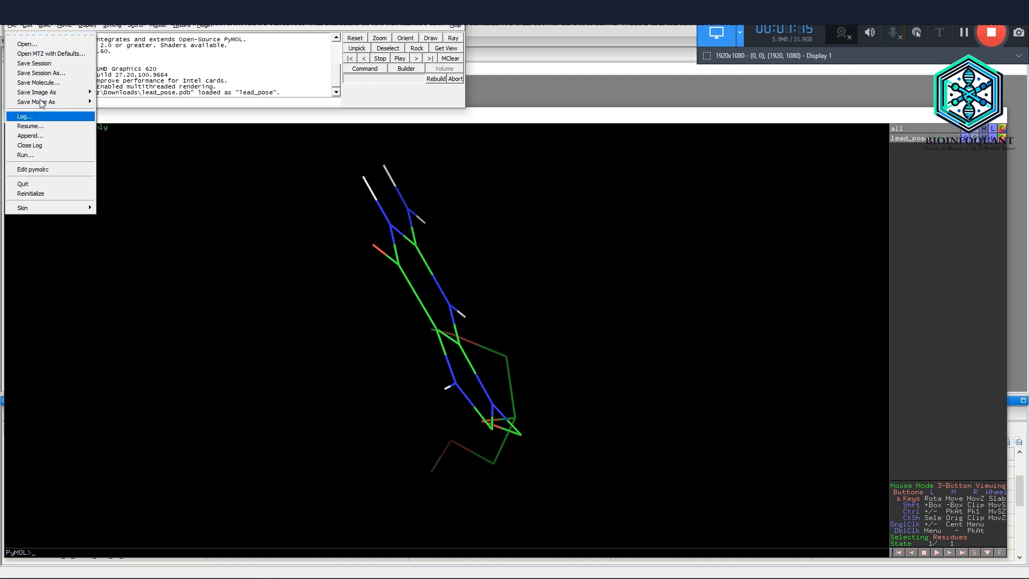
{"action": "left_click", "coordinate": [40, 46]}
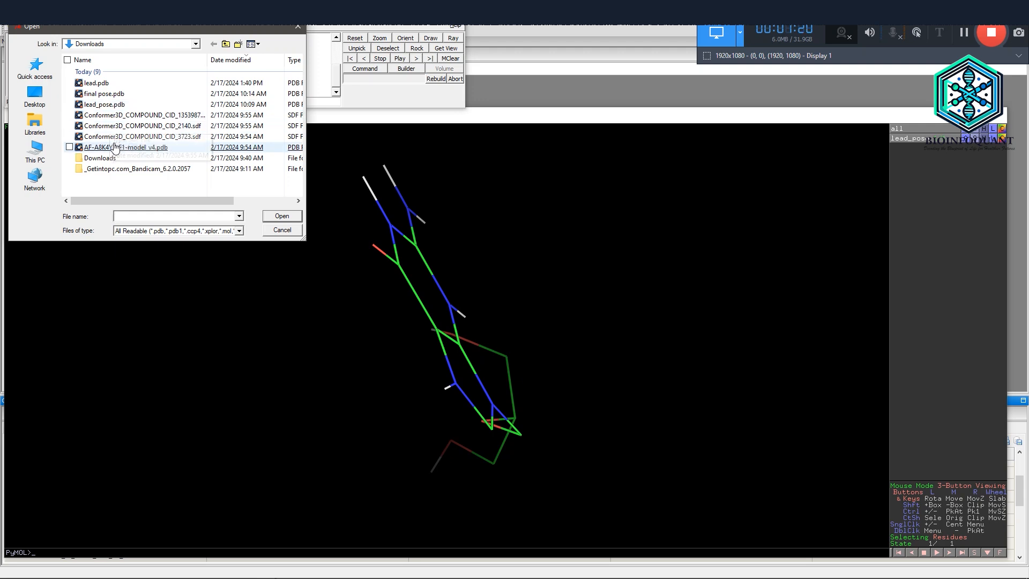
{"action": "double_click", "coordinate": [115, 146]}
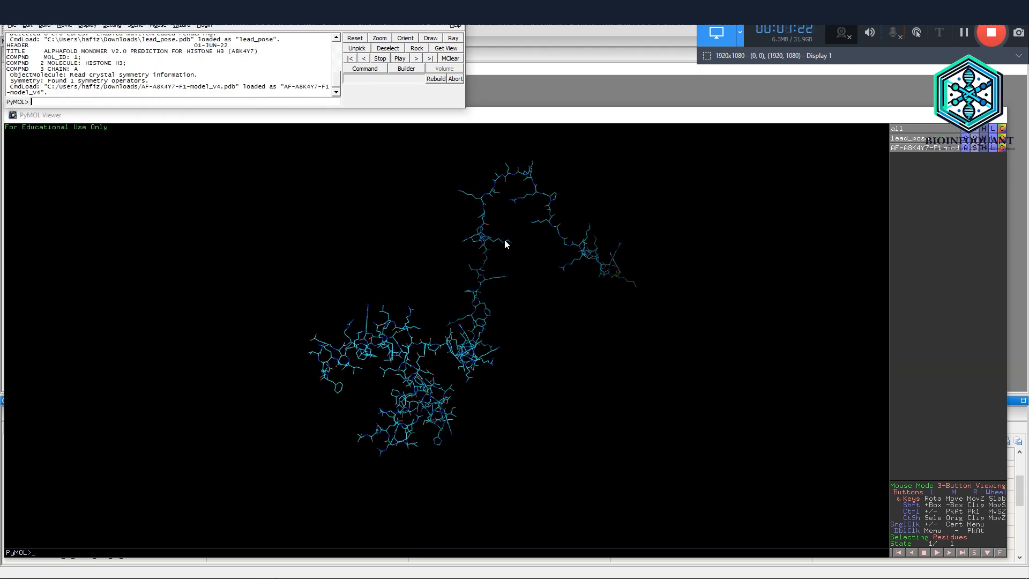
{"action": "left_click_drag", "start_coordinate": [505, 244], "coordinate": [423, 340]}
{"action": "right_click", "coordinate": [423, 340]}
{"action": "left_click", "coordinate": [450, 323]}
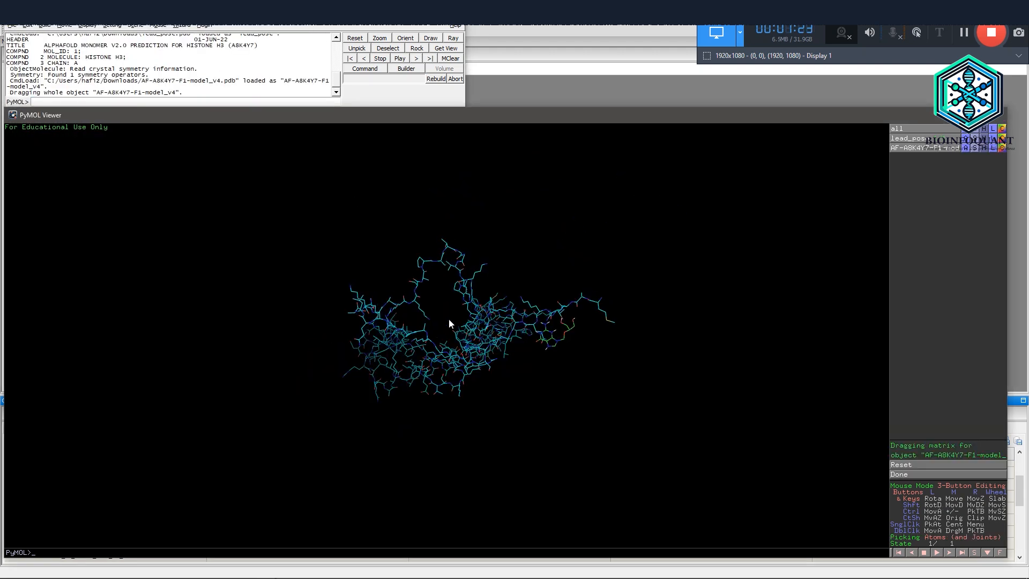
{"action": "left_click_drag", "start_coordinate": [562, 285], "coordinate": [846, 189]}
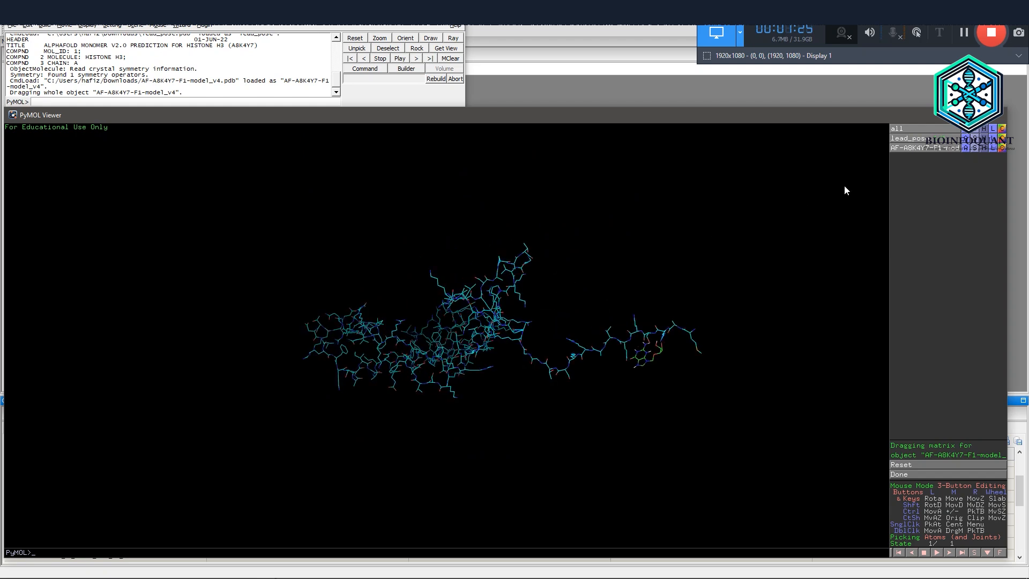
Show the AF-A8K4Y7-F1-model_v4 protein with a surface representation.
{"action": "left_click", "coordinate": [974, 147]}
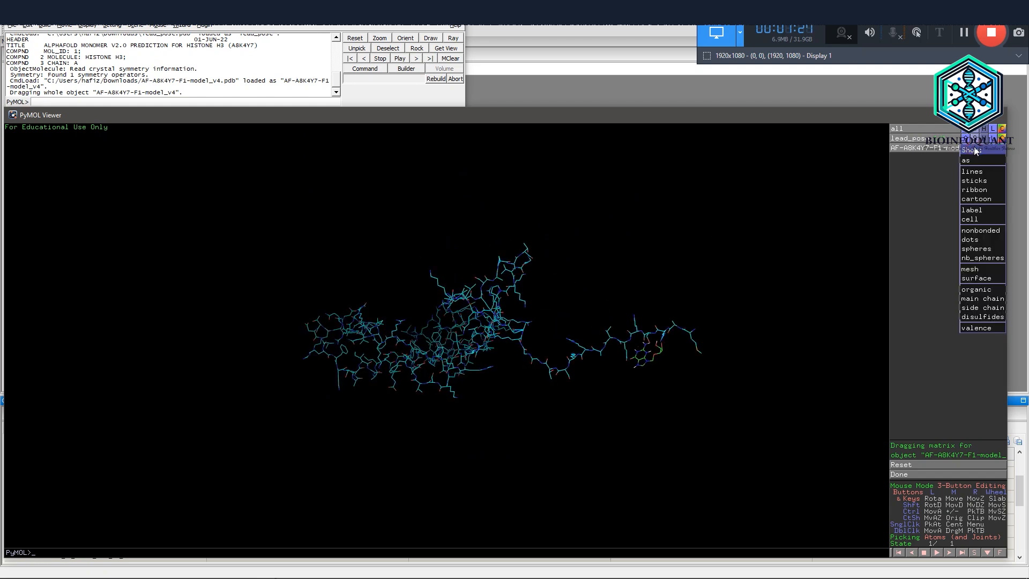
{"action": "left_click", "coordinate": [989, 279]}
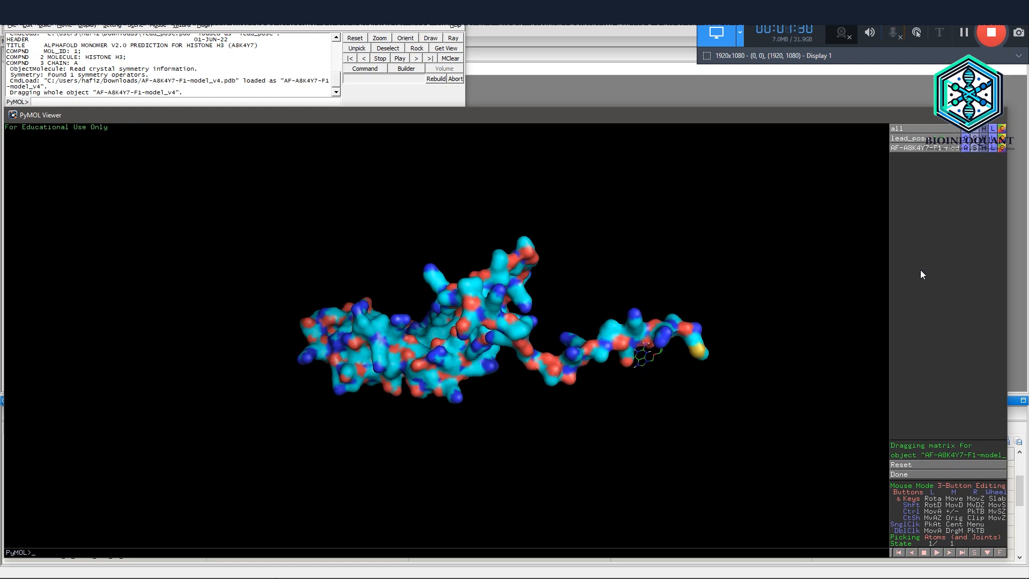
{"action": "left_click_drag", "start_coordinate": [670, 301], "coordinate": [481, 300]}
{"action": "left_click_drag", "start_coordinate": [488, 264], "coordinate": [576, 255]}
Display the lead_pose ligand as sticks only, examine it up close against the protein surface and pick one of its carbon atoms.
{"action": "left_click", "coordinate": [974, 140]}
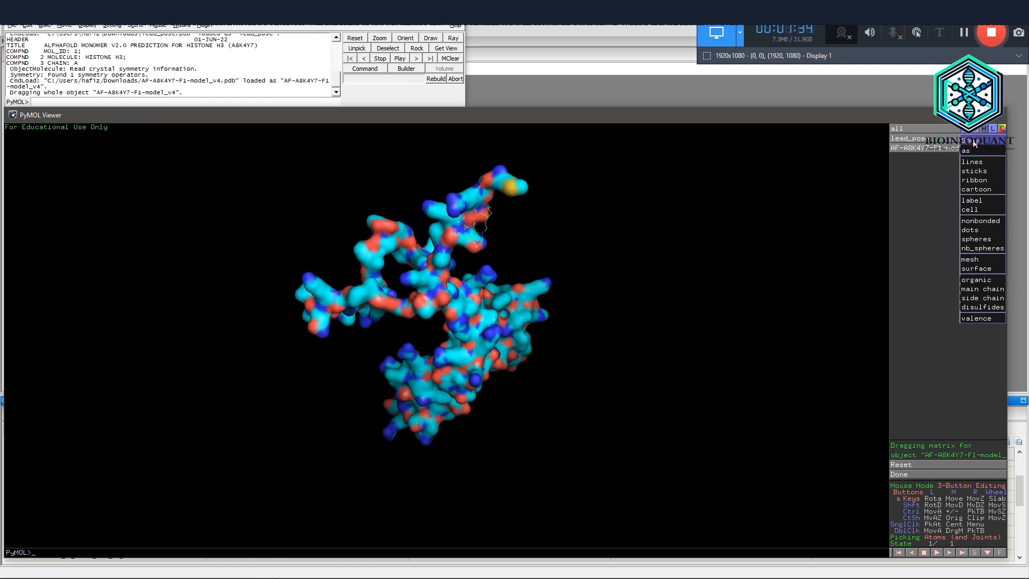
{"action": "mouse_move", "coordinate": [978, 153]}
{"action": "left_click", "coordinate": [950, 160]}
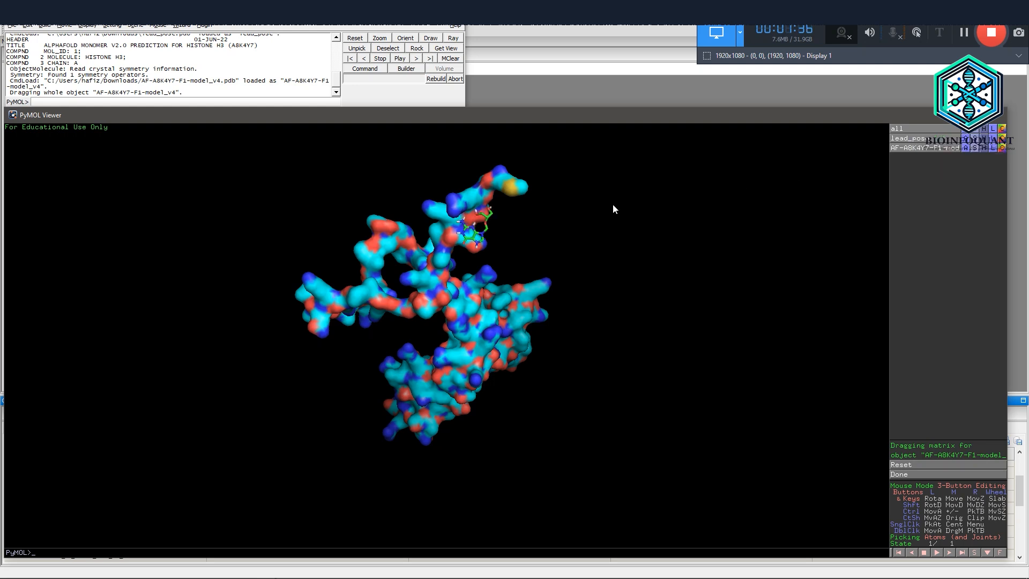
{"action": "left_click_drag", "start_coordinate": [467, 232], "coordinate": [391, 293]}
{"action": "scroll", "coordinate": [288, 315], "scroll_direction": "down", "scroll_amount": 1}
{"action": "scroll", "coordinate": [287, 315], "scroll_direction": "up", "scroll_amount": 1}
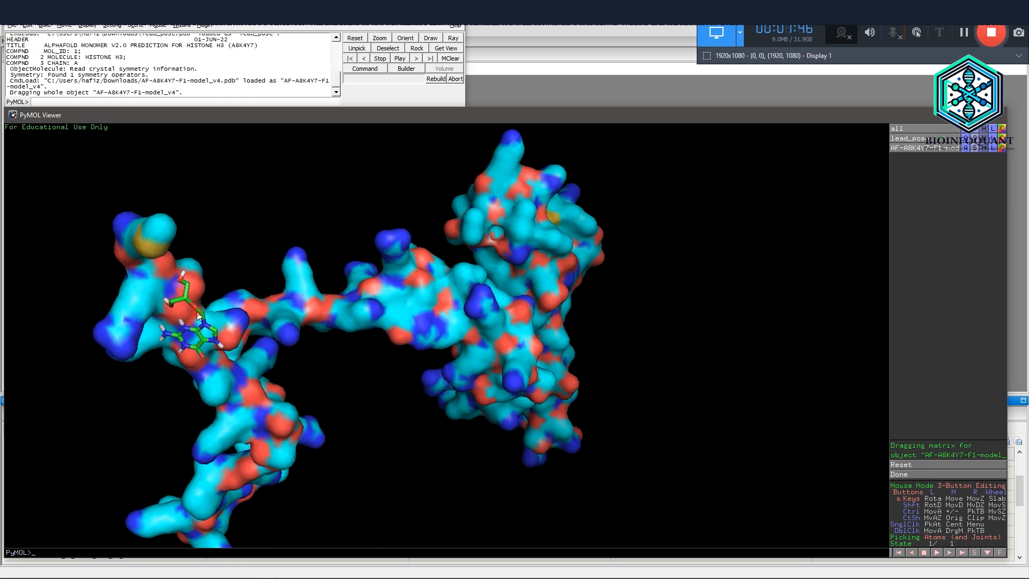
{"action": "left_click", "coordinate": [218, 311]}
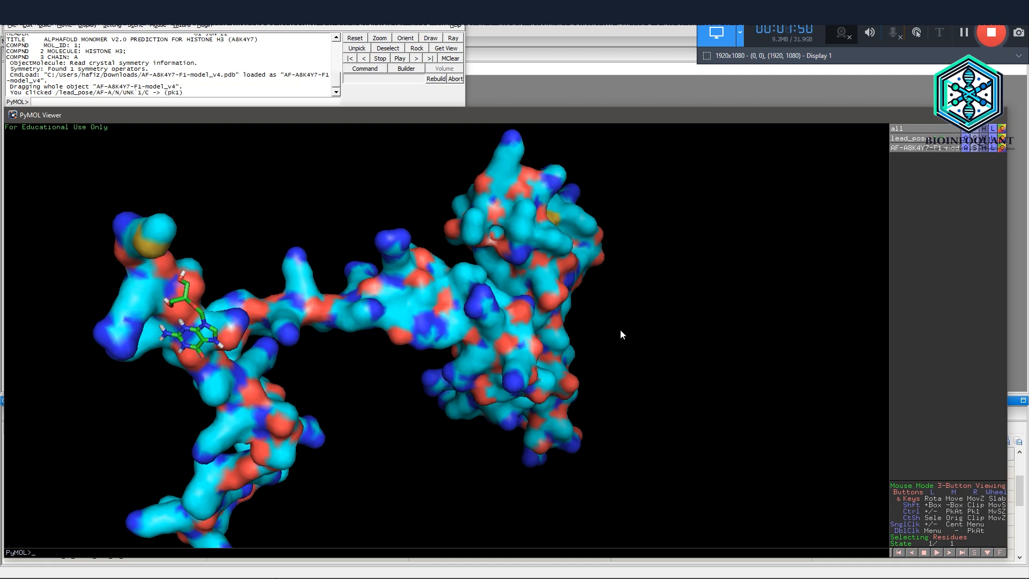
{"action": "left_click", "coordinate": [989, 32]}
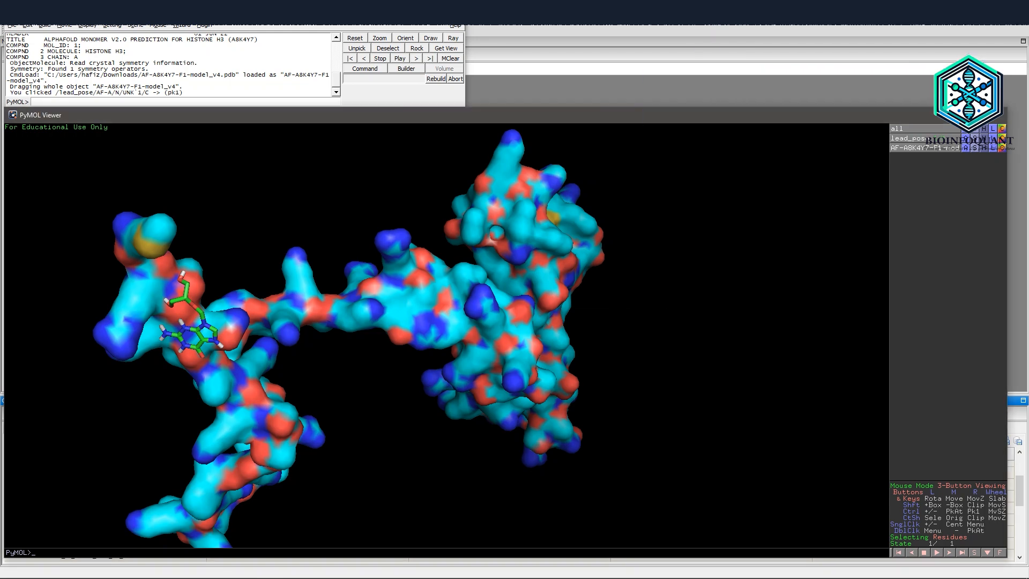